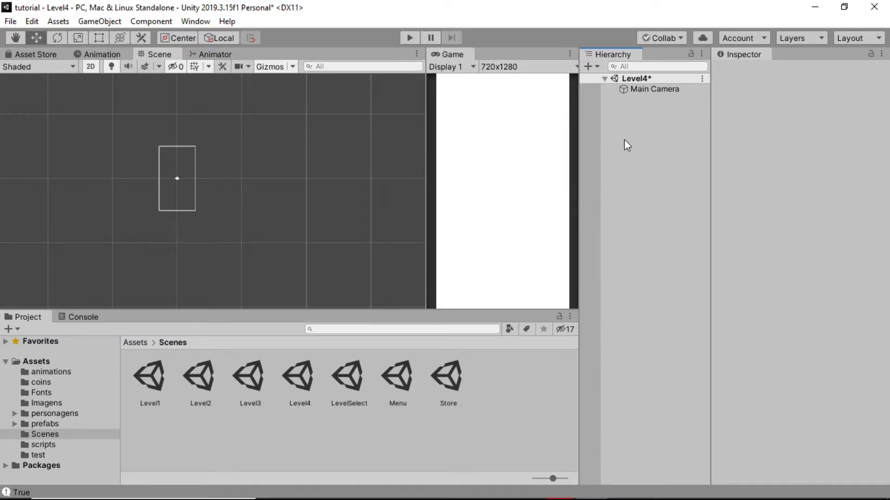
Step: Add a Particle System to the Level4 scene and reset its Transform
right_click(647, 111)
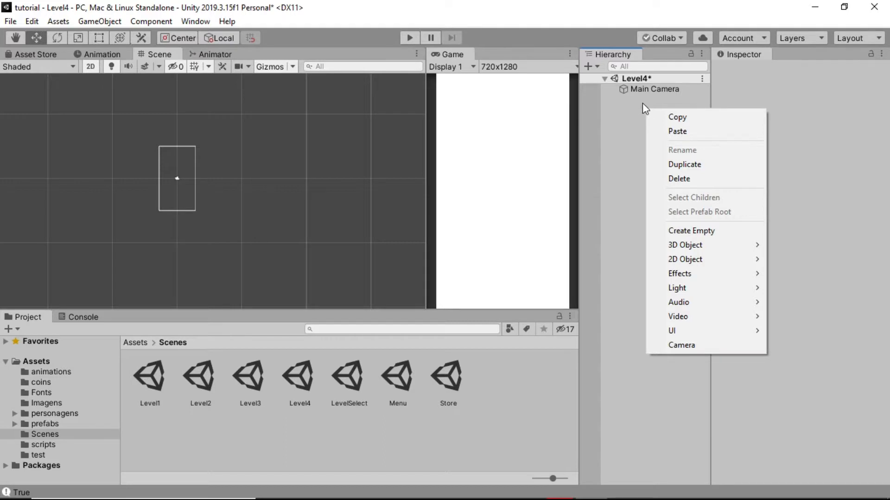
mouse_move(683, 278)
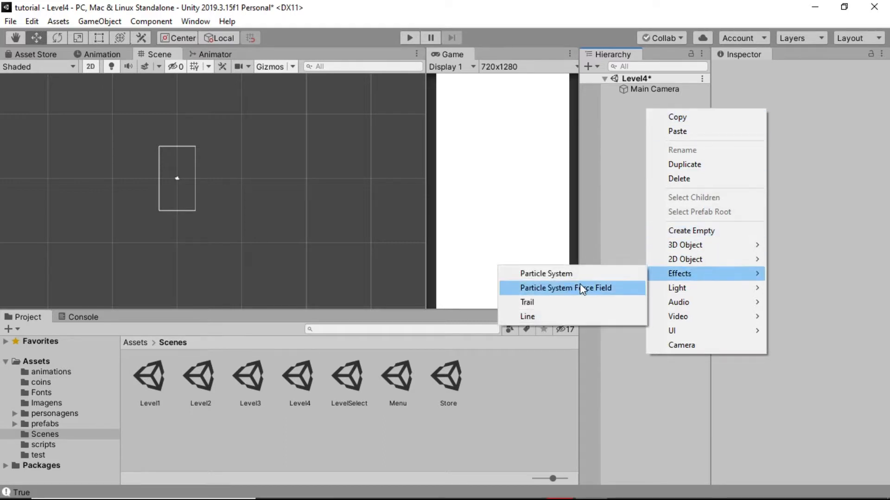
left_click(543, 274)
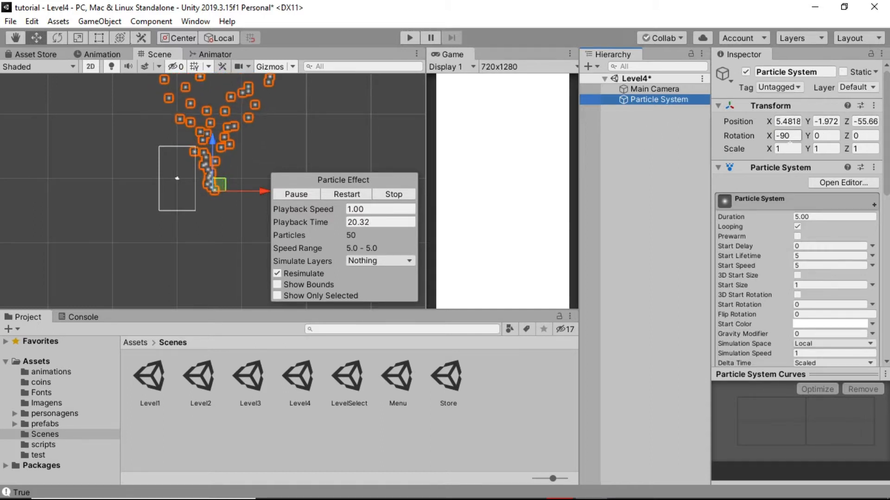
left_click(873, 106)
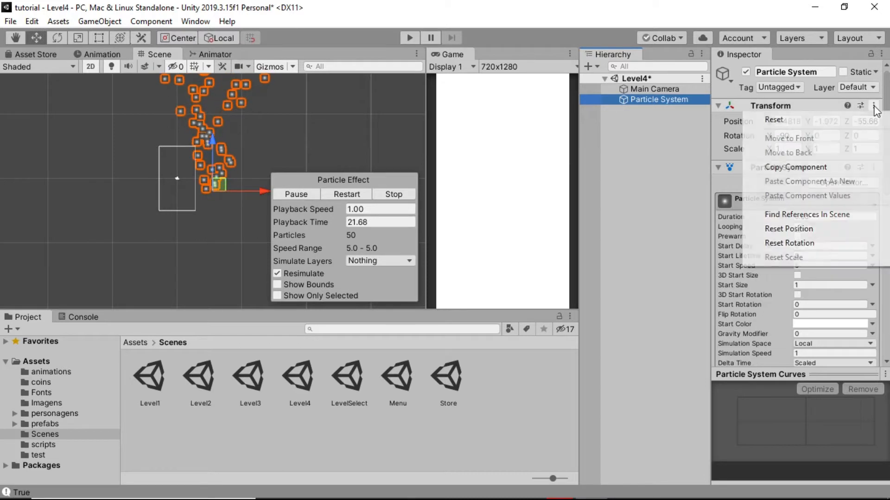
left_click(816, 120)
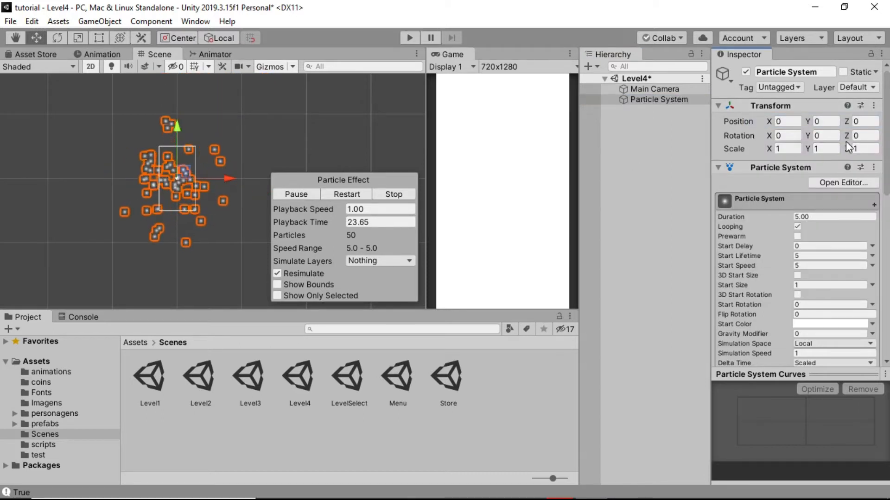
Step: Set the particle system's Start Color to pure red (FF0000)
scroll(182, 183, "up", 2)
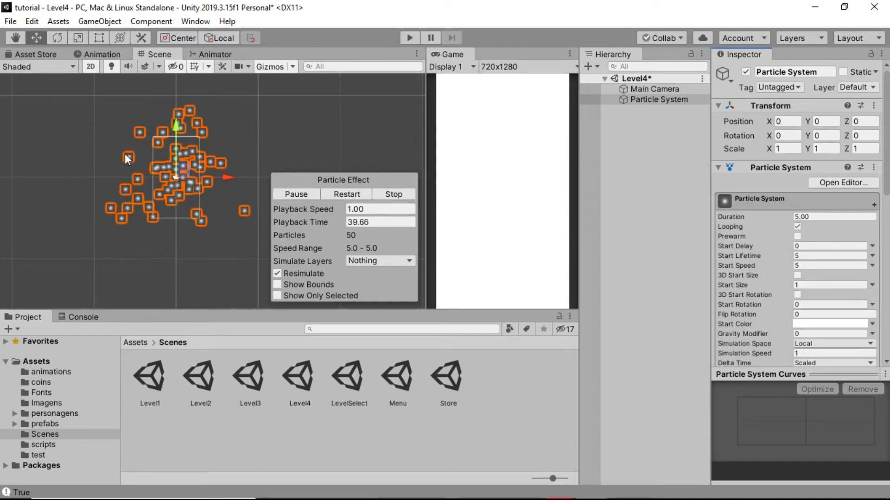
scroll(739, 299, "down", 3)
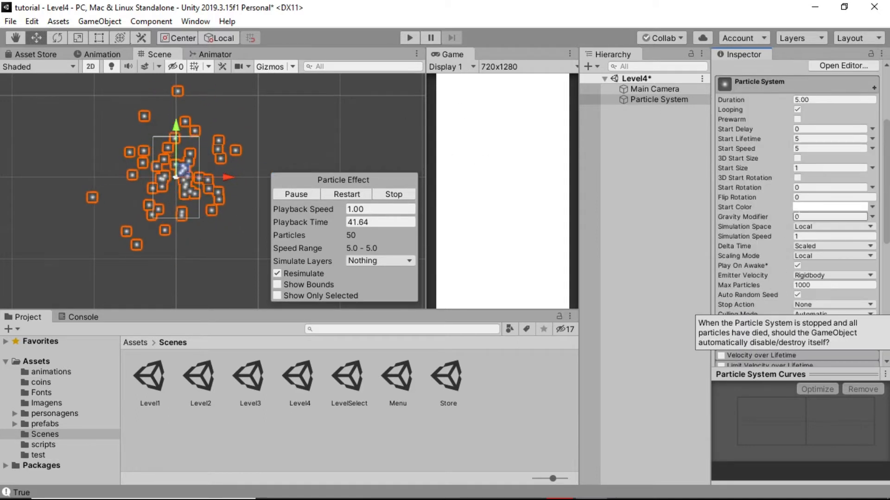
left_click(830, 206)
left_click_drag(463, 153, 504, 96)
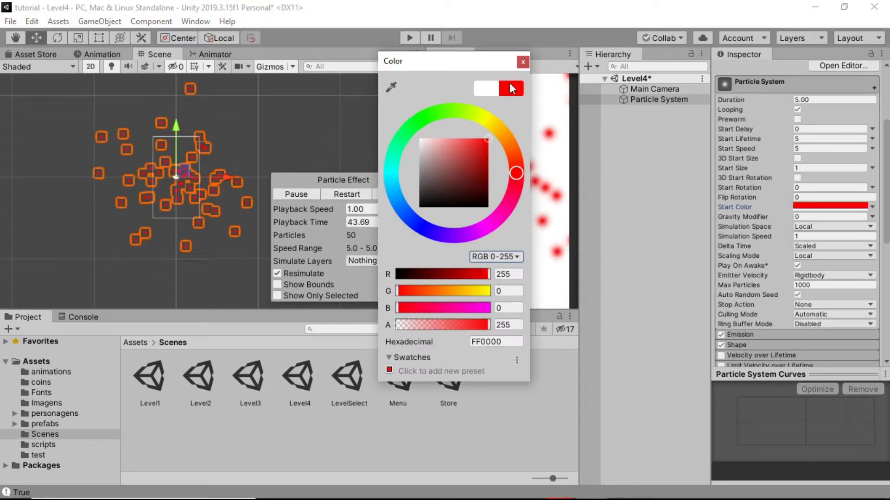
left_click(522, 62)
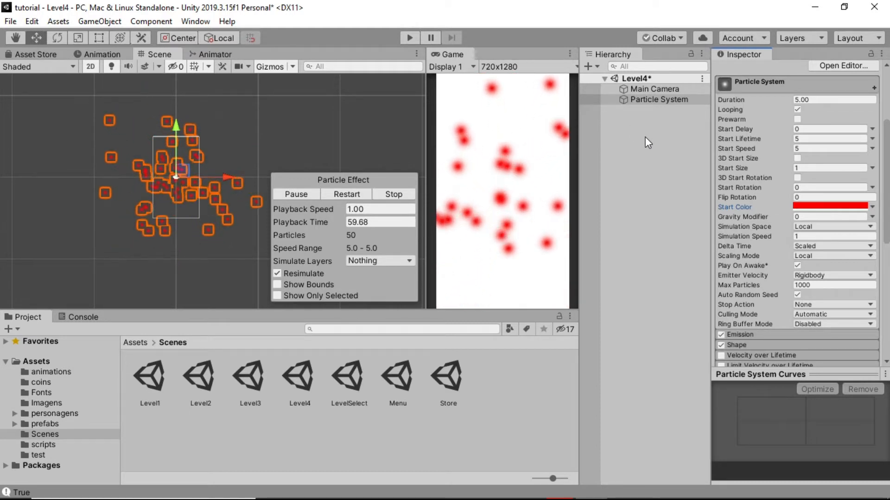
Step: Look at the quadrado image in the Imagens folder and return to the Particle System
left_click(52, 401)
left_click(305, 386)
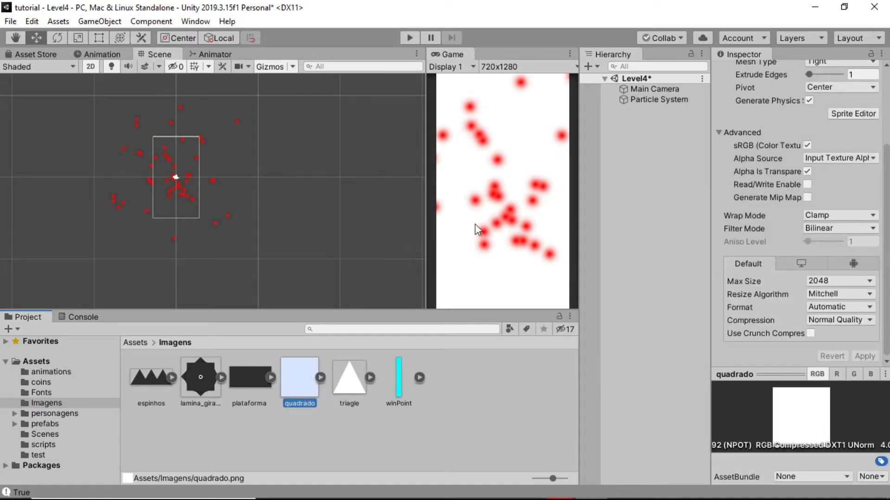
left_click(640, 98)
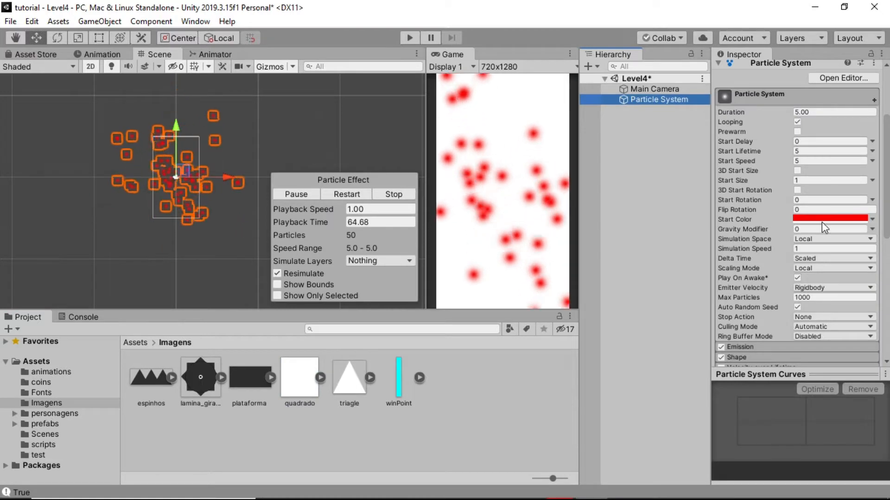
Step: Enable the particle system's Texture Sheet Animation module and set its Mode to Sprites
scroll(822, 222, "up", 2)
scroll(822, 222, "down", 8)
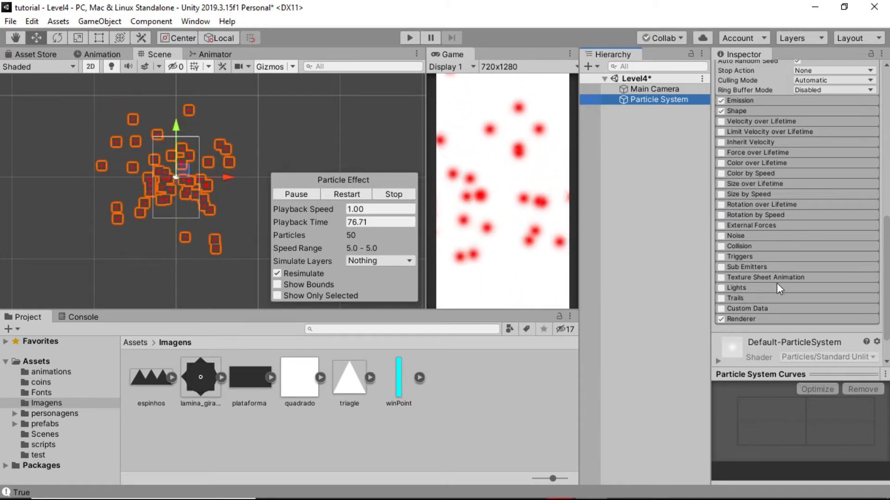
left_click(721, 277)
left_click(745, 278)
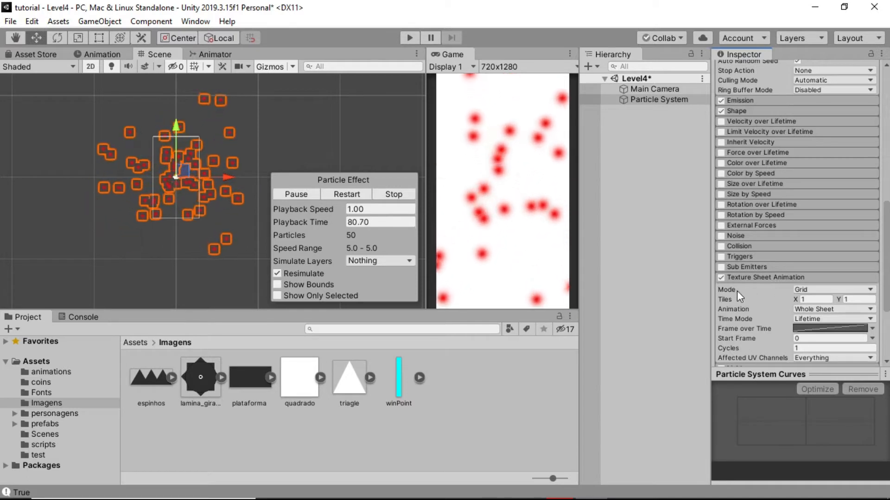
left_click(818, 299)
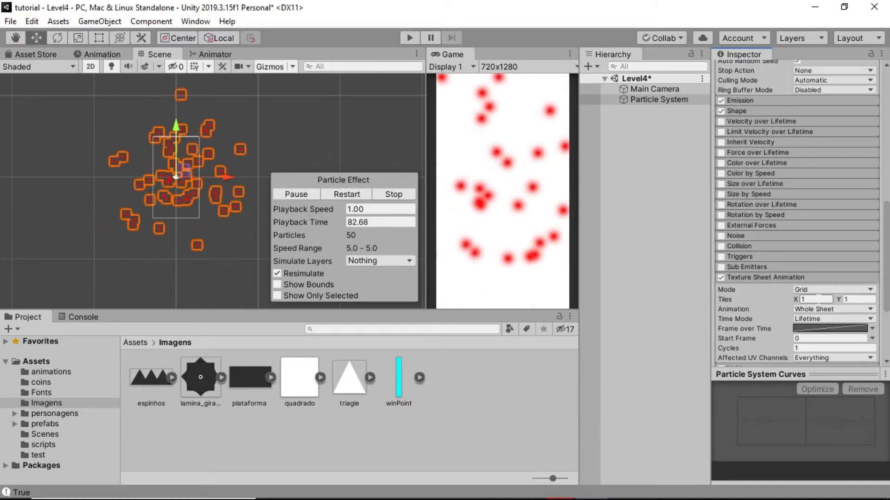
left_click(828, 290)
left_click(830, 313)
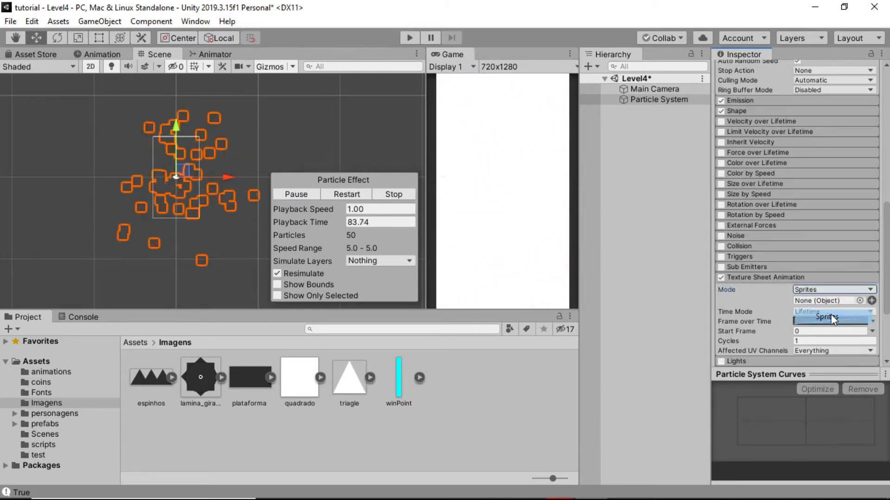
Step: Assign the quadrado sprite to the Texture Sheet Animation module
left_click(860, 301)
scroll(464, 213, "down", 8)
scroll(485, 168, "down", 6)
left_click(470, 203)
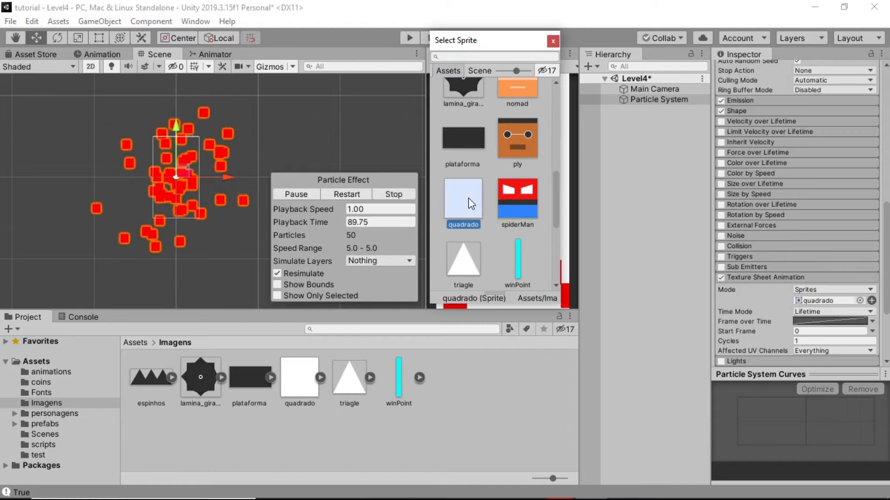
left_click(553, 42)
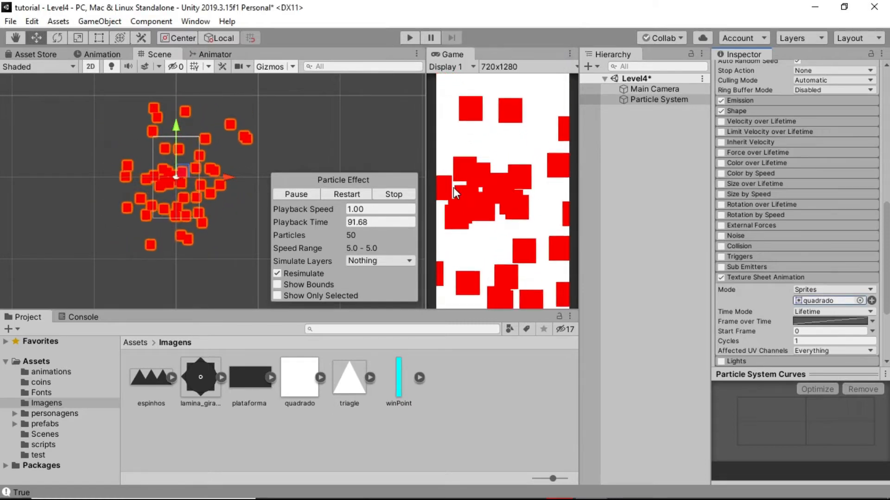
Step: Set the particles' Start Size to 0.1
scroll(788, 212, "up", 10)
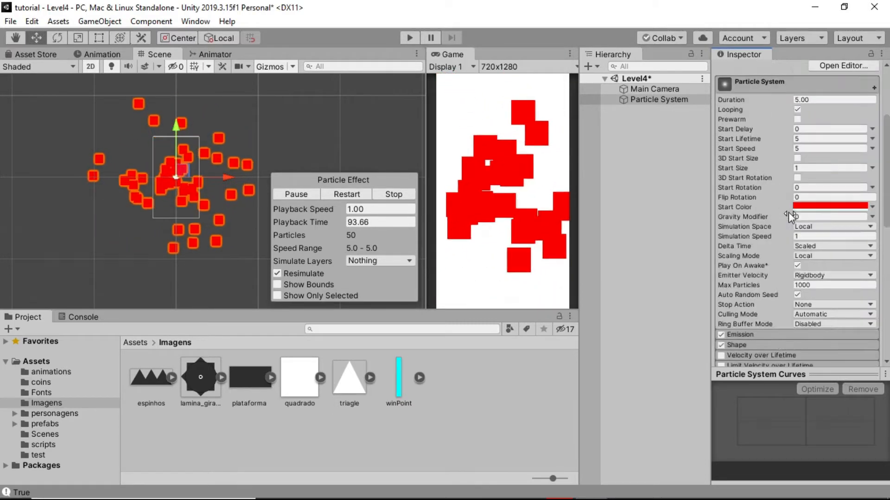
left_click(816, 285)
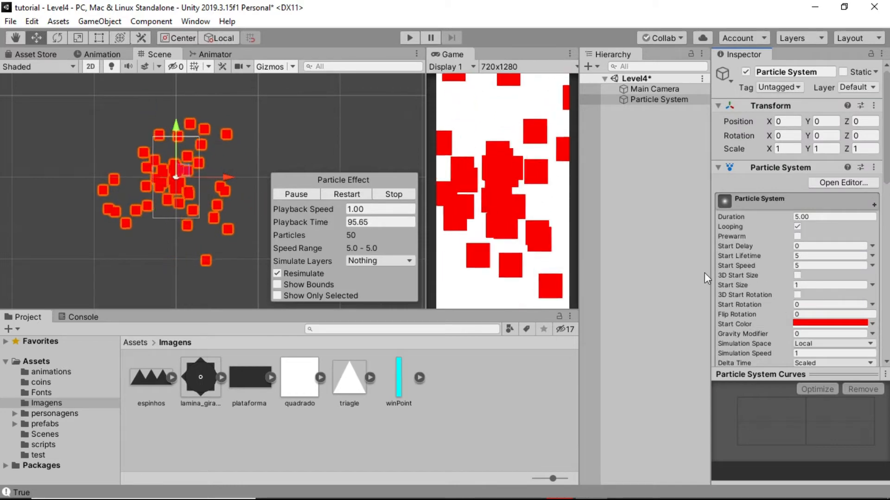
type("0.")
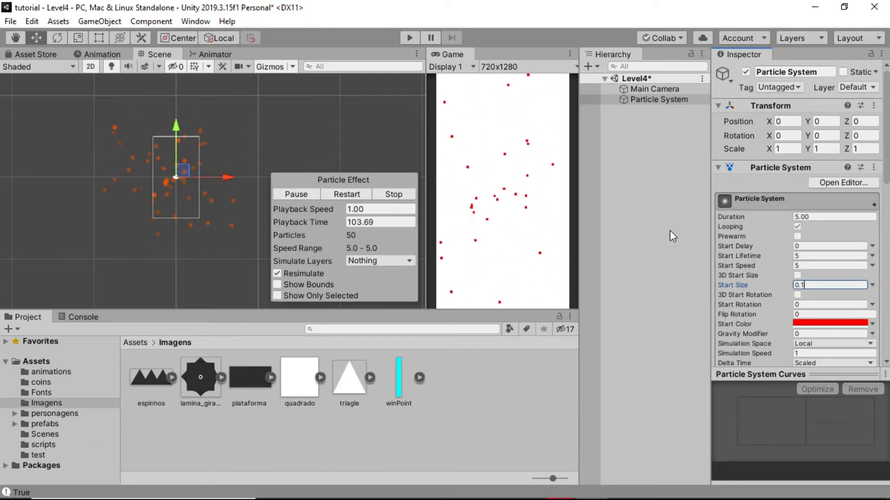
Step: Set the particle system's Gravity Modifier to 1 and its Max Particles to 10000
scroll(781, 249, "down", 4)
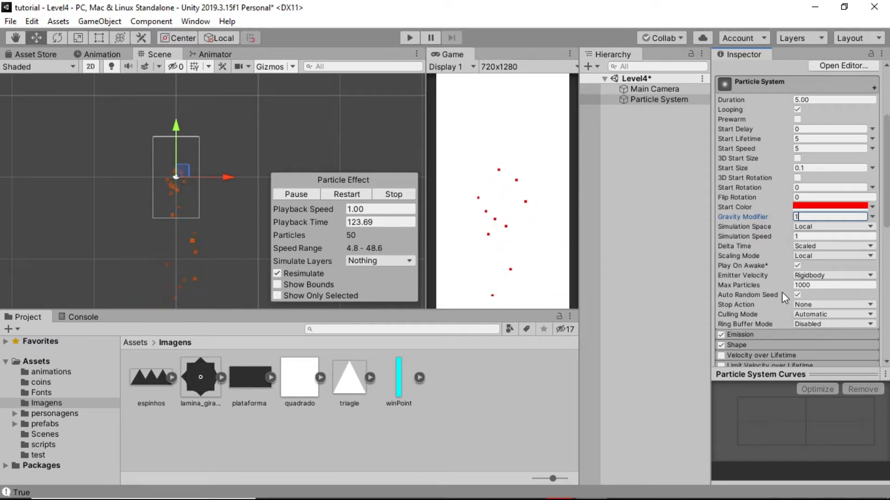
mouse_move(737, 288)
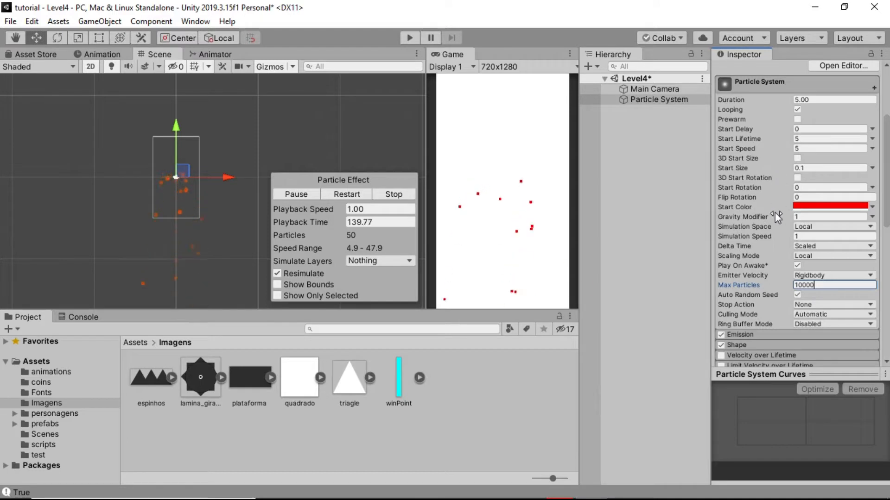
Step: In the Emission module, try a Rate over Time of 500 and settle on 200
left_click(746, 335)
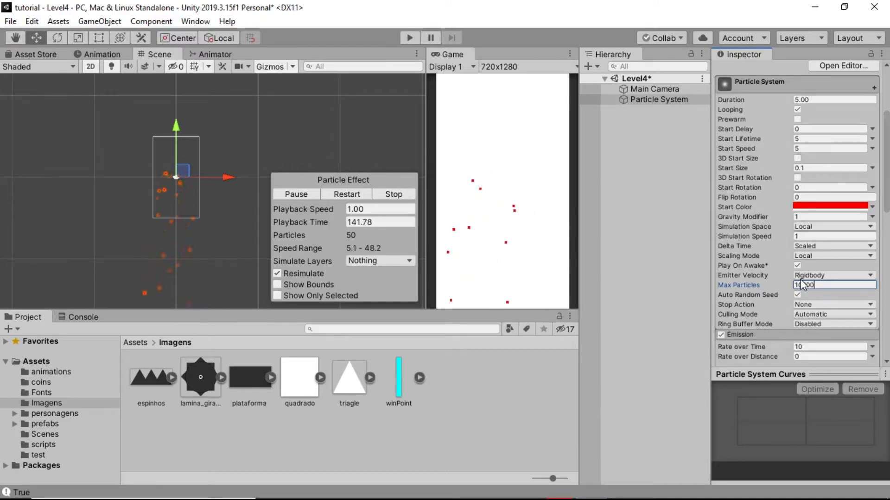
scroll(754, 284, "down", 3)
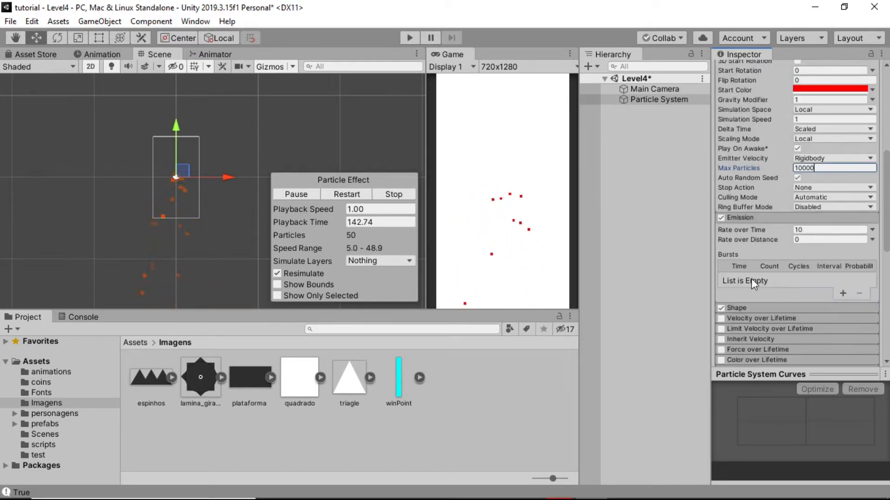
left_click(817, 229)
type("500")
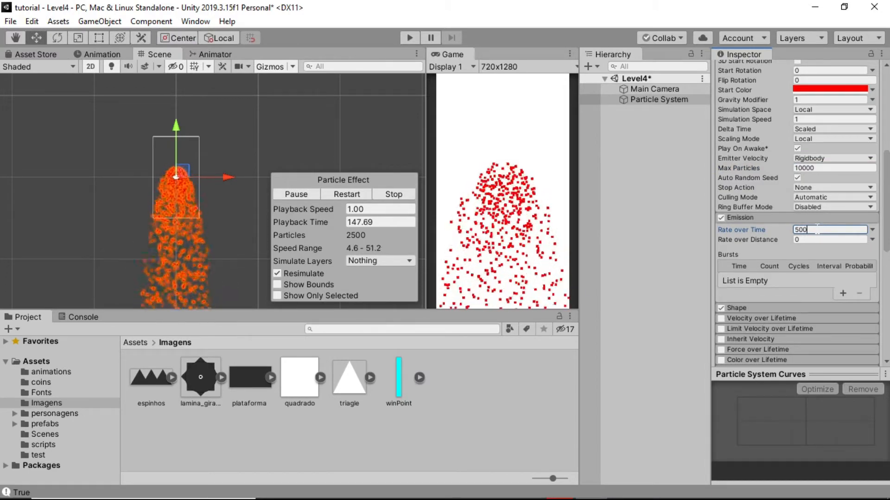
key("BackSpace")
key("BackSpace")
key("BackSpace")
type("200")
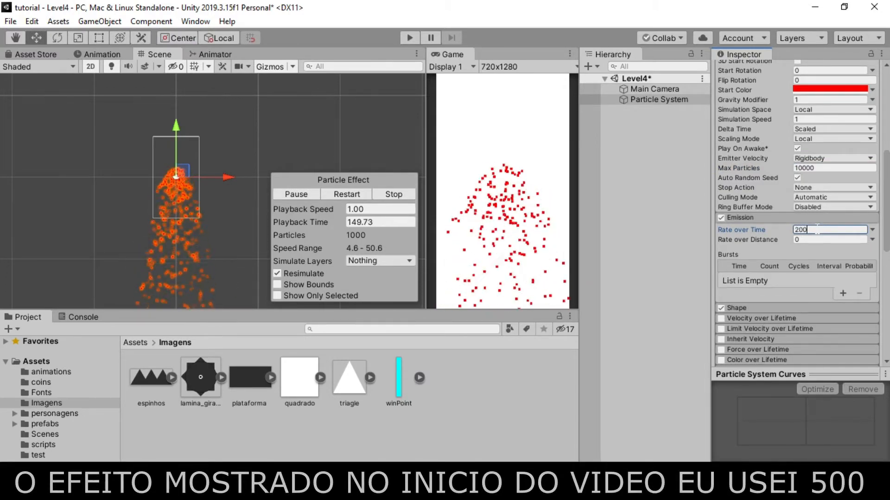
left_click(674, 201)
Step: Switch the Particle System's Start Color mode to Random Color
left_click(657, 100)
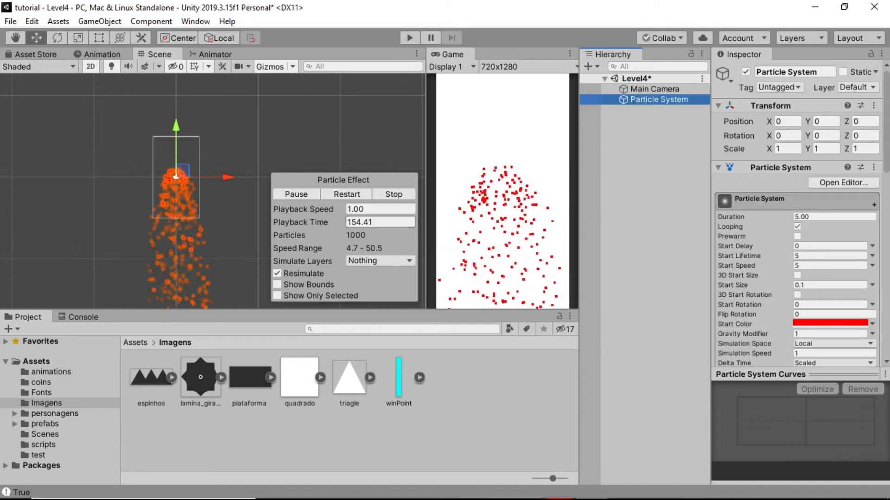
scroll(784, 253, "down", 5)
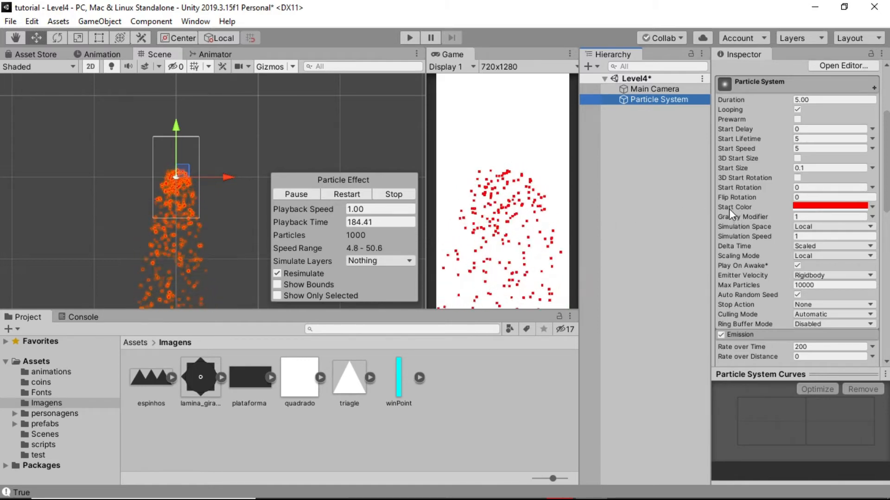
left_click(872, 207)
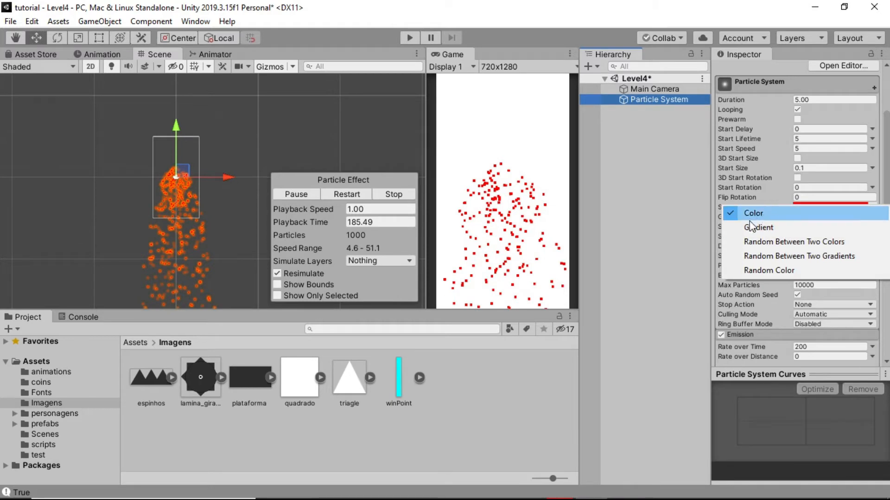
left_click(763, 271)
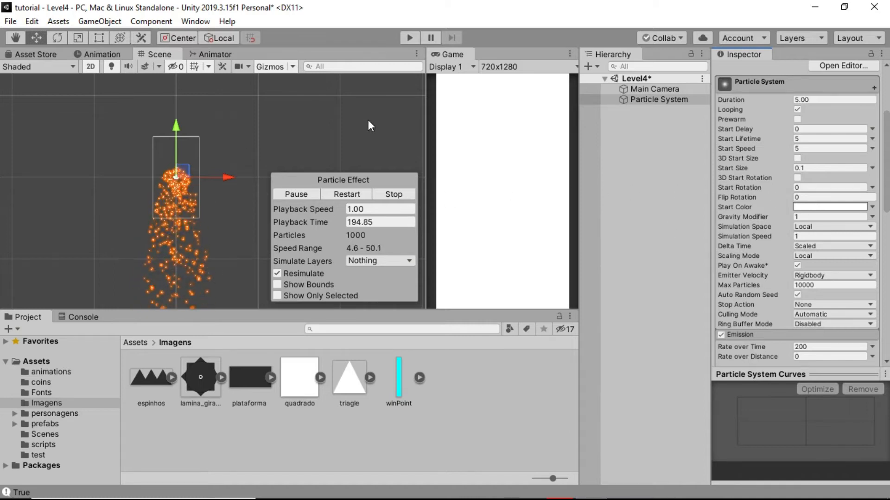
Step: Add four intermediate color keys, spread along the Start Color gradient up to about 75%
left_click(798, 206)
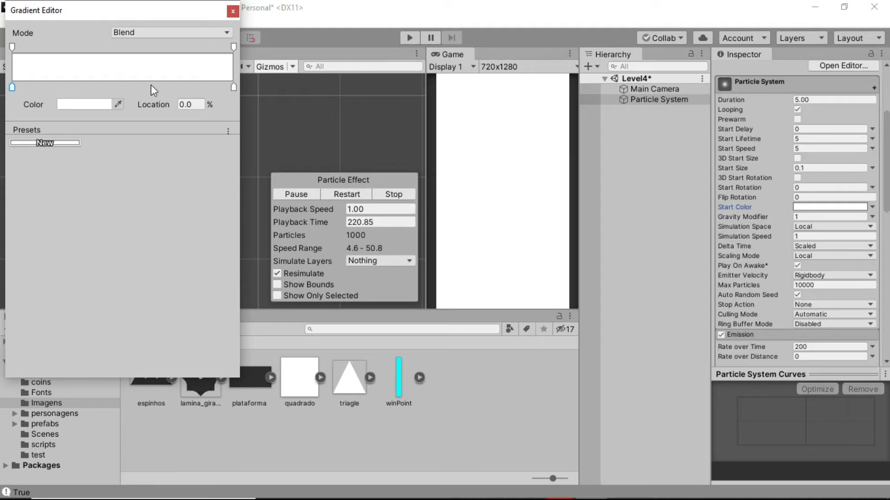
left_click(42, 87)
left_click(84, 87)
left_click(127, 87)
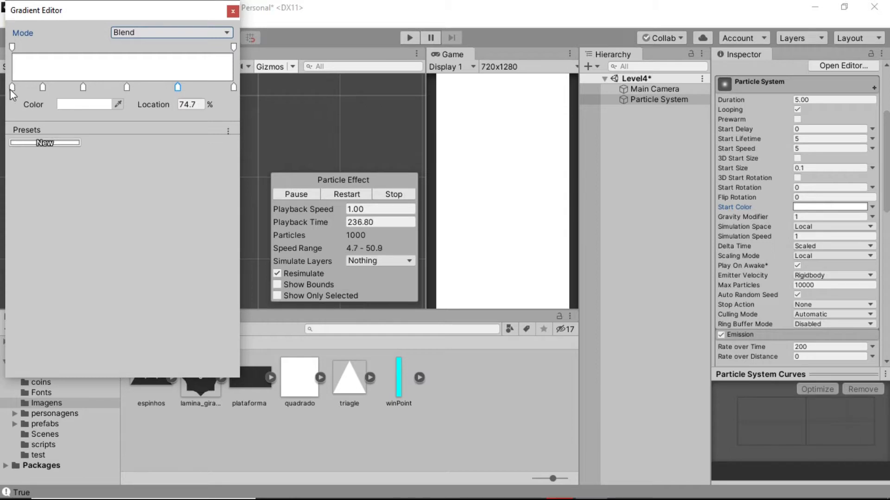
Step: Color the gradient's first key, at location 0%, pure red (FF0000)
left_click(76, 105)
mouse_move(434, 163)
left_mouse_down()
mouse_move(488, 146)
mouse_move(498, 129)
left_mouse_up()
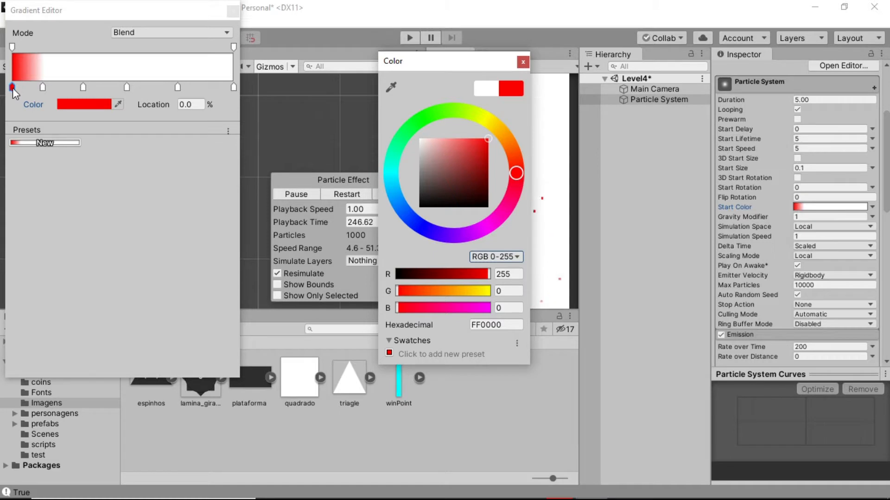
left_click(523, 62)
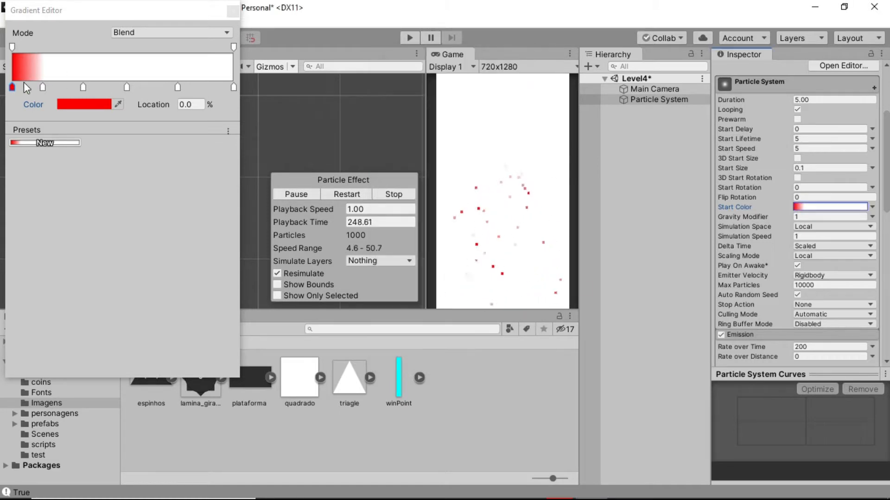
Step: Color the Start Color gradient's 13.8% key blue (0700FF) and its 32.1% key green (46FF00)
left_click(43, 88)
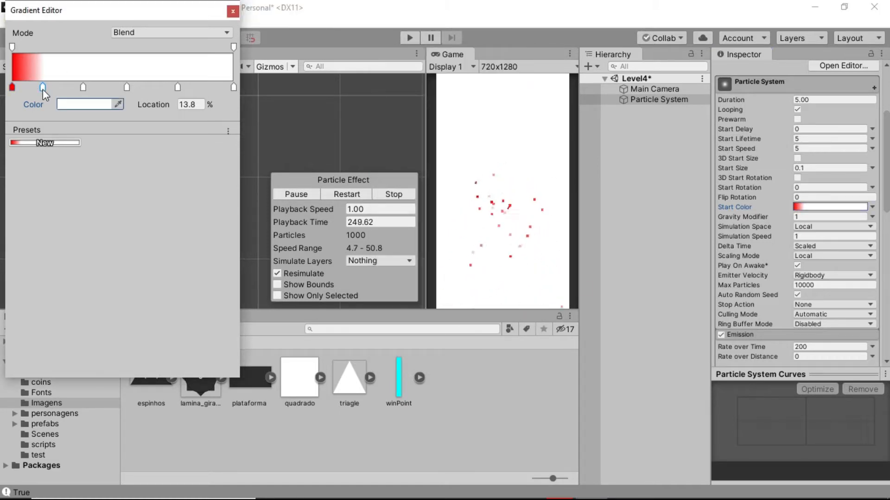
left_click(90, 105)
left_click(426, 230)
left_click_drag(437, 190, 506, 138)
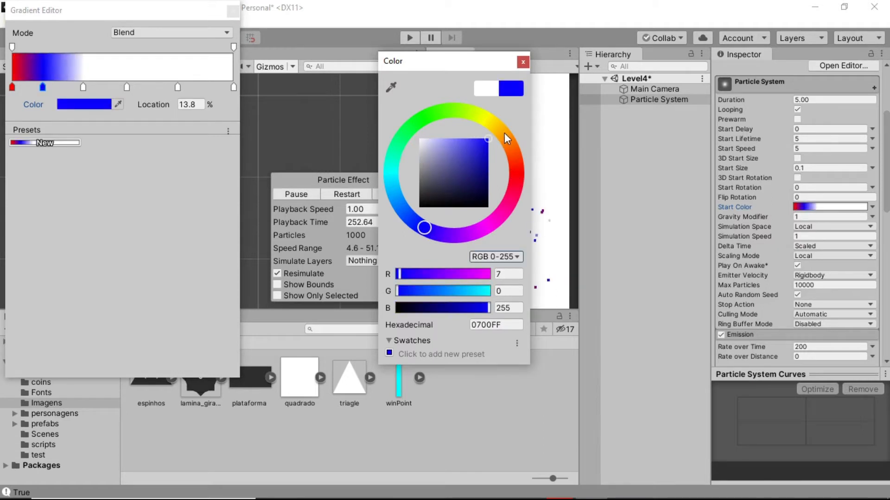
left_click(84, 89)
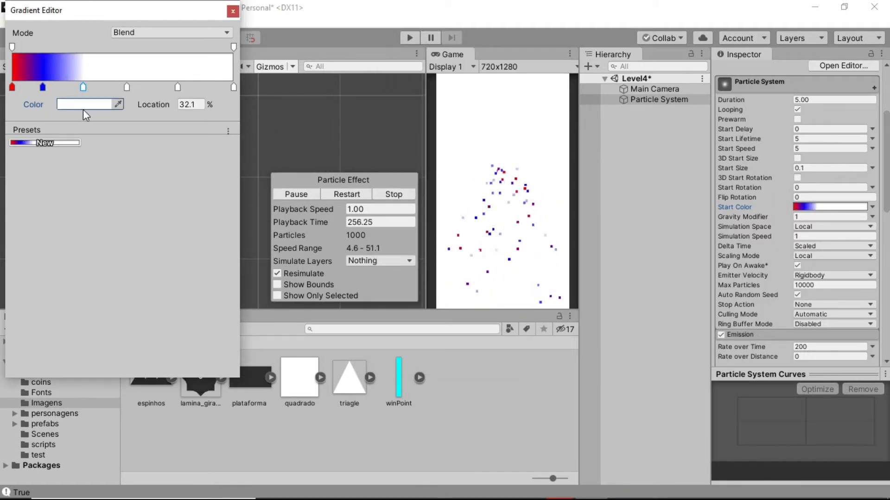
left_click(89, 106)
left_click_drag(419, 122, 439, 113)
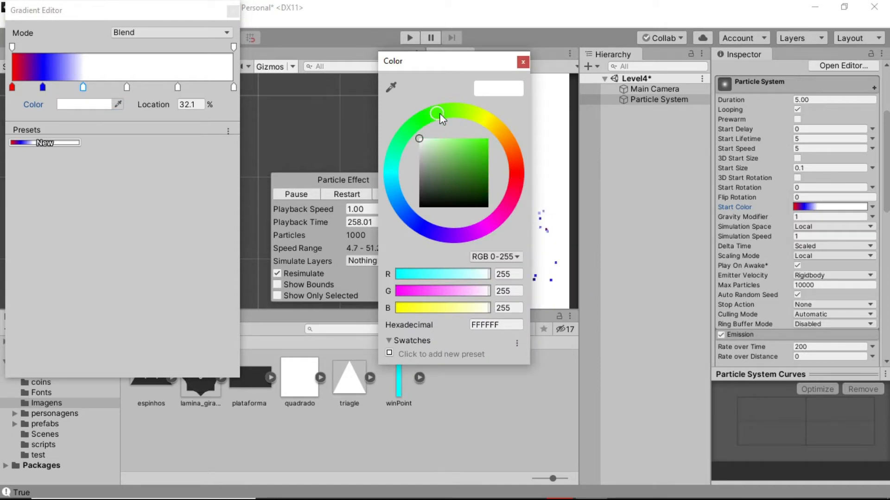
left_click_drag(462, 159, 501, 134)
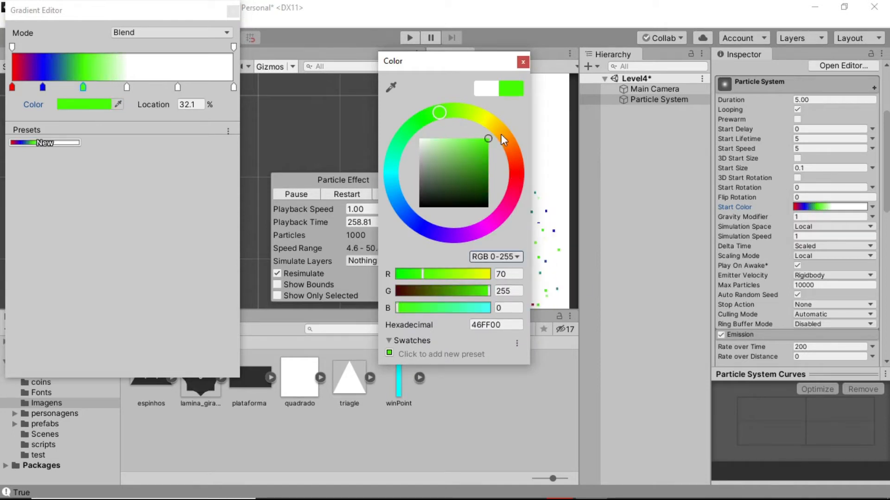
Step: Color the gradient key at 51.8% purple (8100FF) and the key at 74.7% yellow (FEFF02)
left_click(126, 87)
left_click(102, 104)
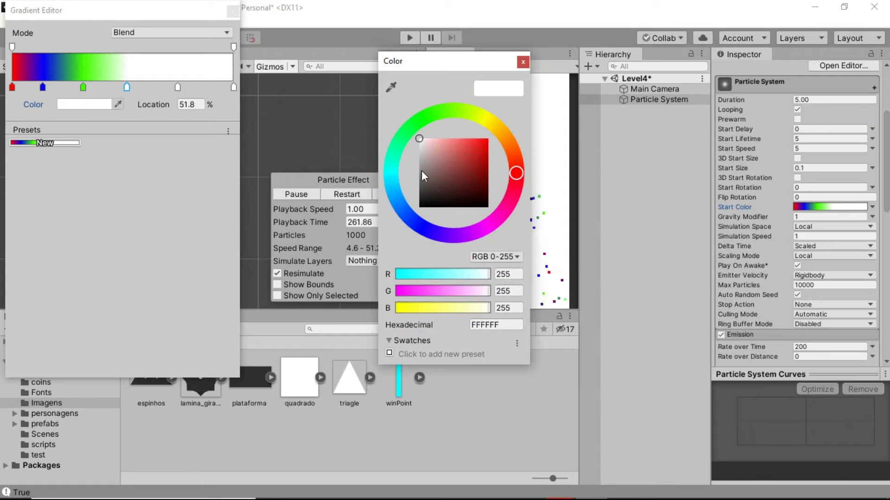
left_click_drag(471, 231, 455, 233)
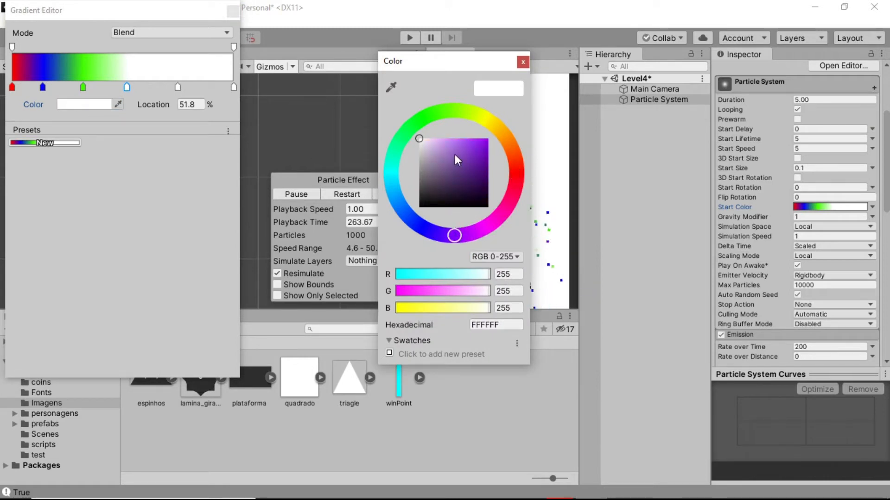
left_click_drag(455, 154, 485, 144)
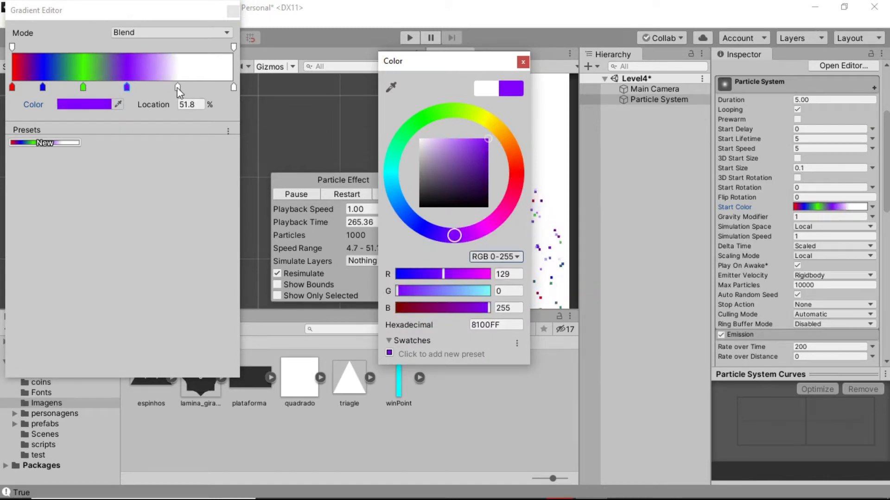
left_click(178, 87)
left_click(90, 103)
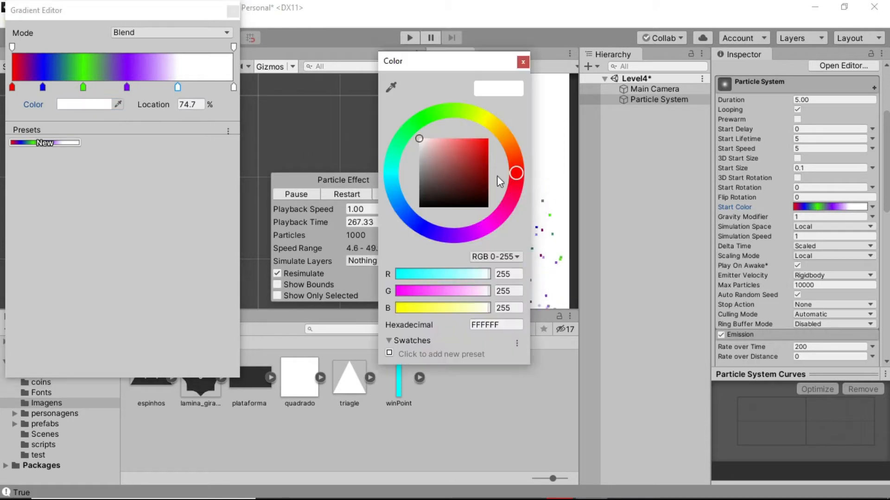
left_click_drag(494, 126, 486, 120)
left_click_drag(472, 155, 491, 133)
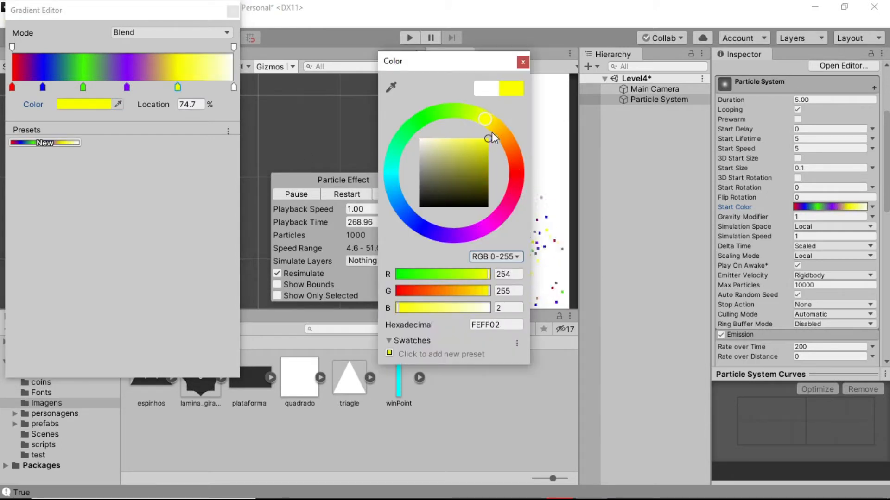
Step: Color the gradient's last key, at location 100%, turquoise (00FFBA) and close the color picker and Gradient Editor
left_click(233, 87)
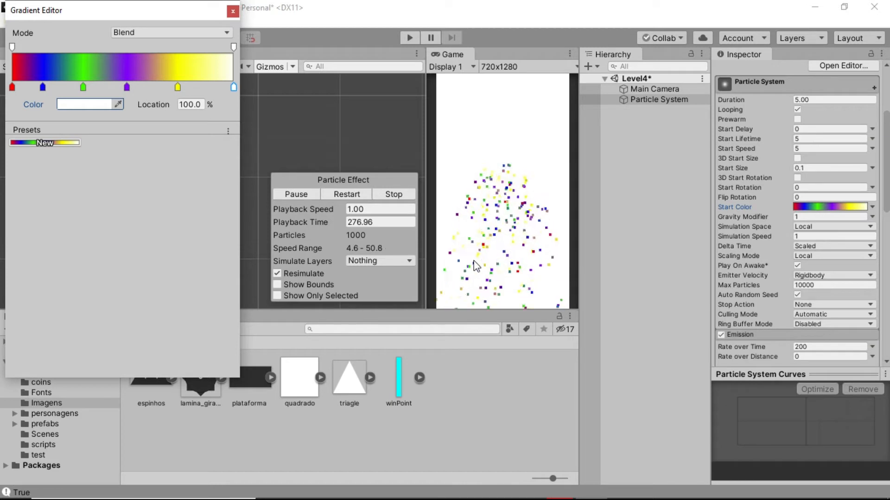
left_click(88, 105)
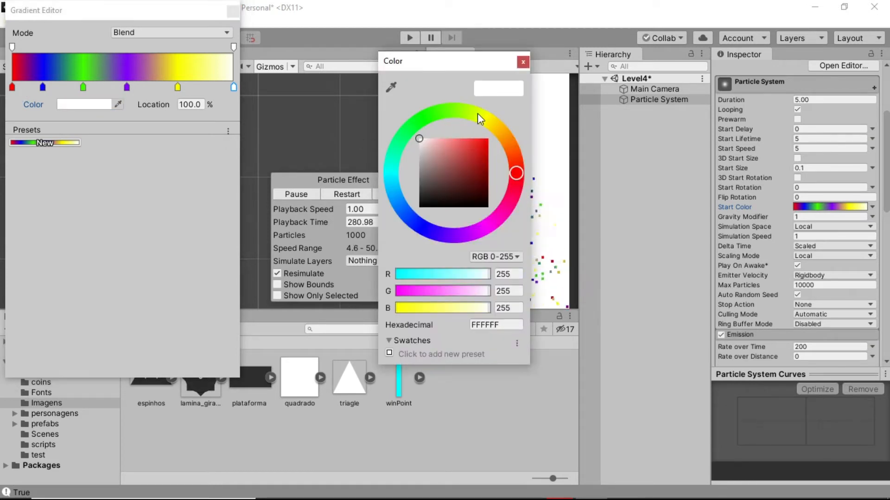
mouse_move(478, 113)
left_mouse_down()
mouse_move(412, 116)
mouse_move(404, 135)
left_mouse_up()
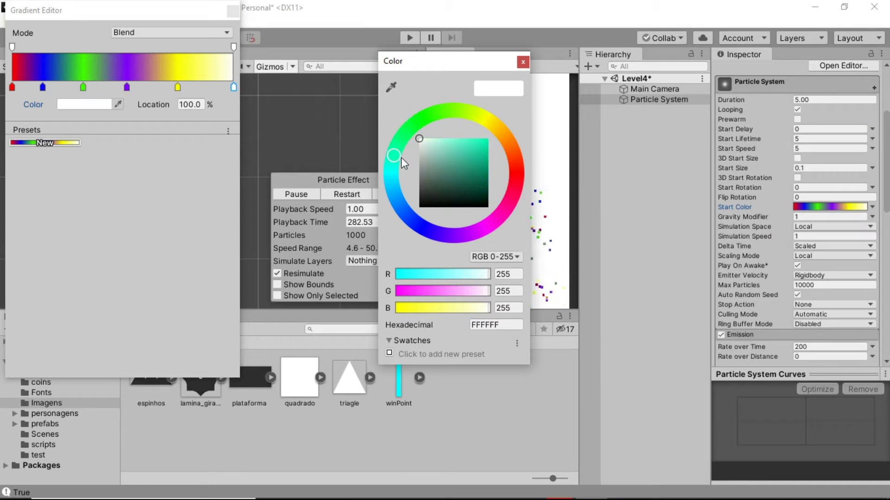
left_click_drag(477, 160, 497, 125)
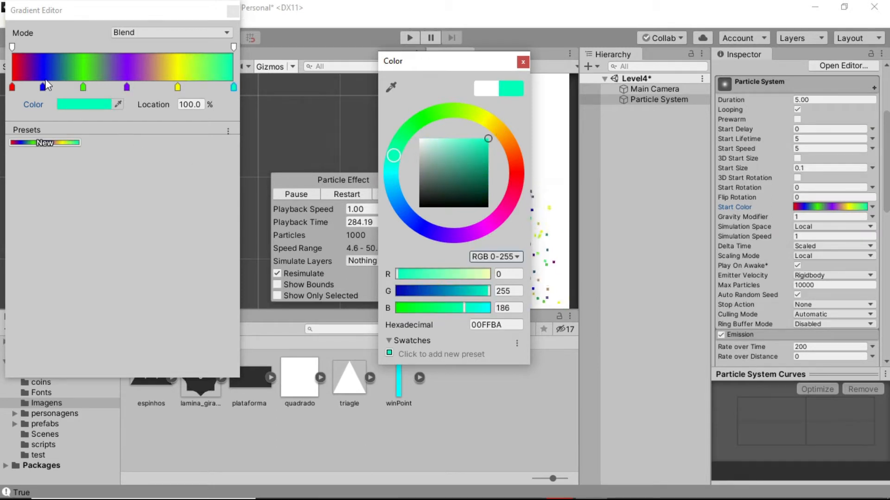
left_click(522, 62)
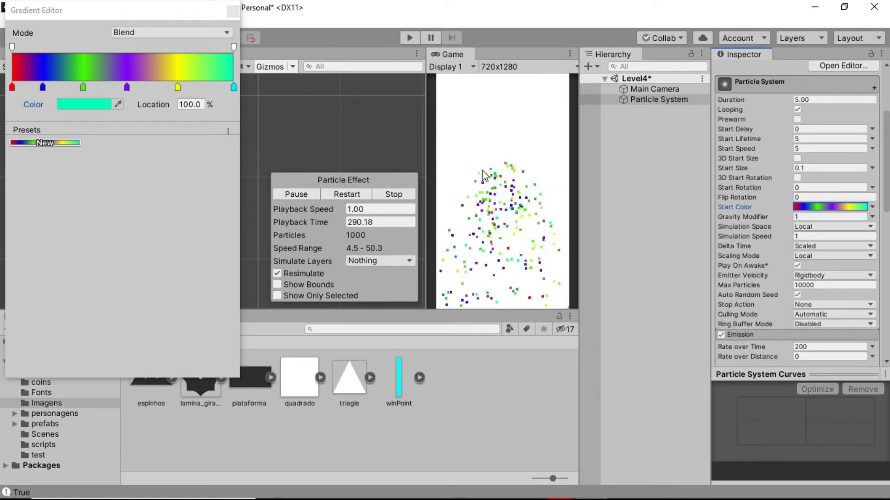
left_click(232, 10)
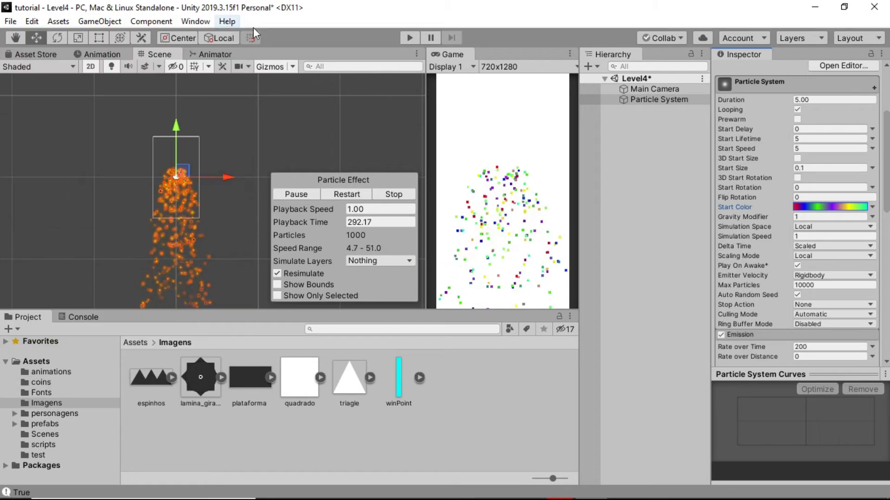
Step: Raise the Particle System to about Y 3.12 near the upper edge of the camera frame and change its emission shape to Sphere
left_click_drag(177, 126, 182, 90)
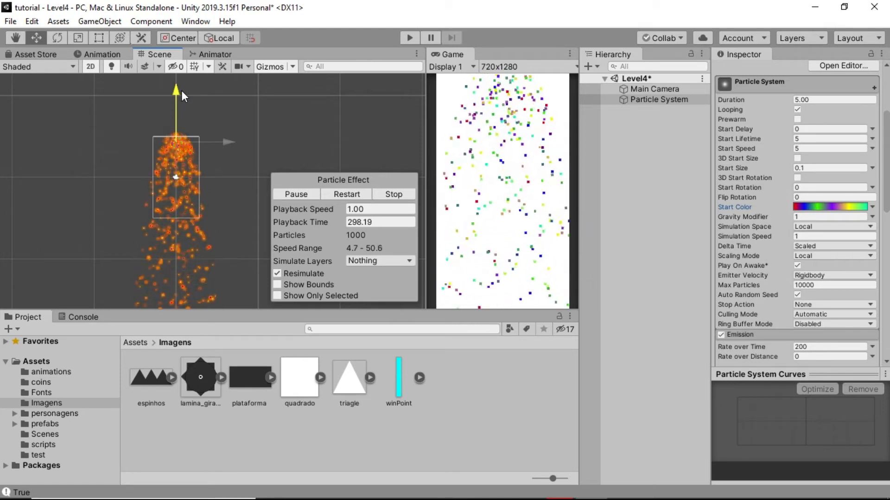
left_click_drag(182, 90, 193, 111)
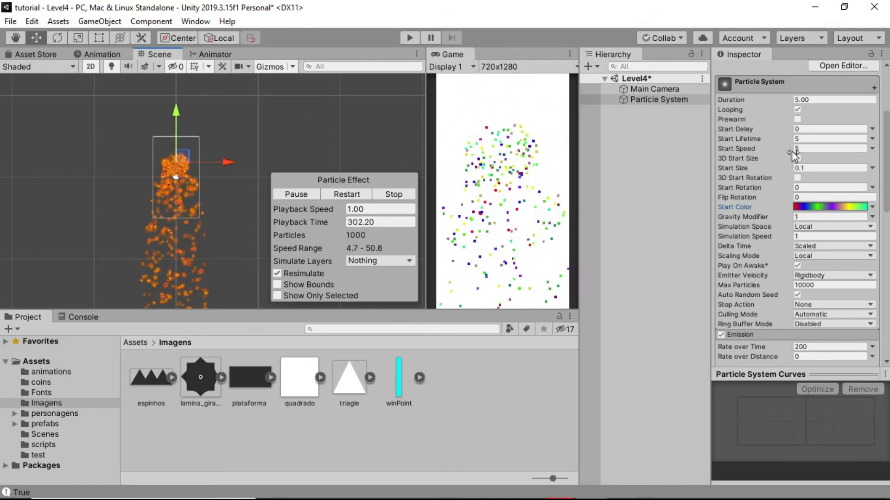
scroll(828, 214, "down", 5)
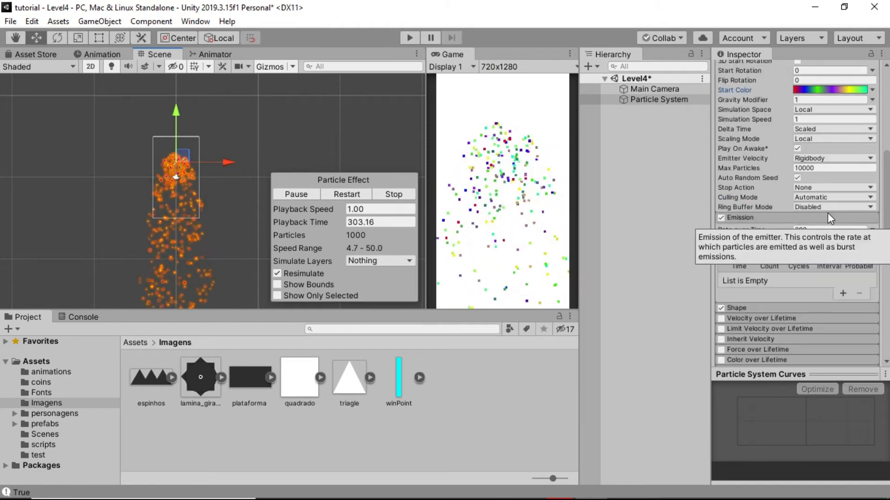
left_click(741, 307)
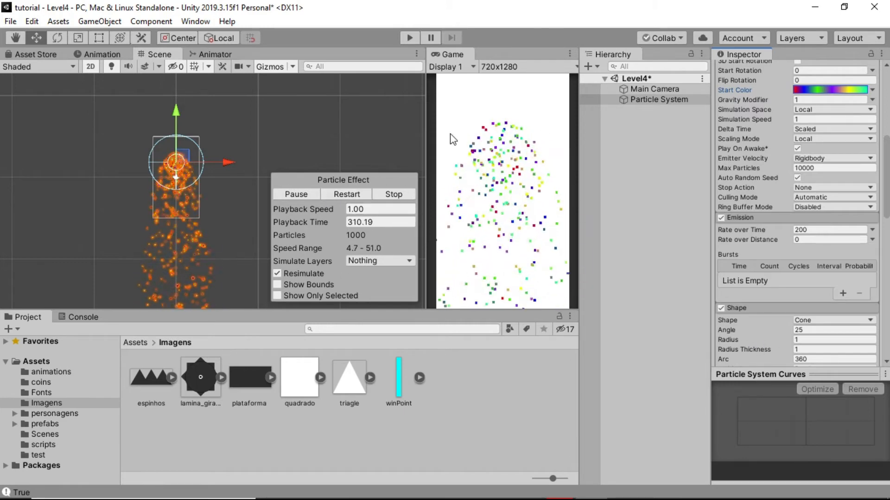
left_click(812, 319)
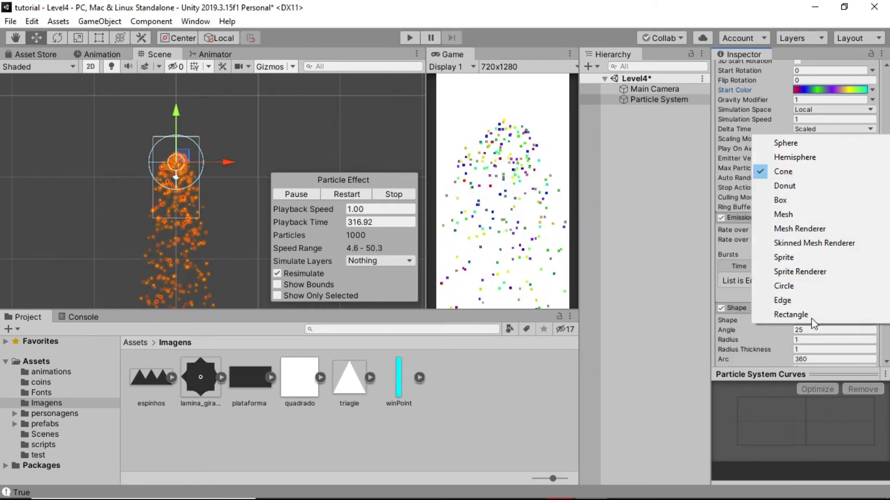
left_click(787, 144)
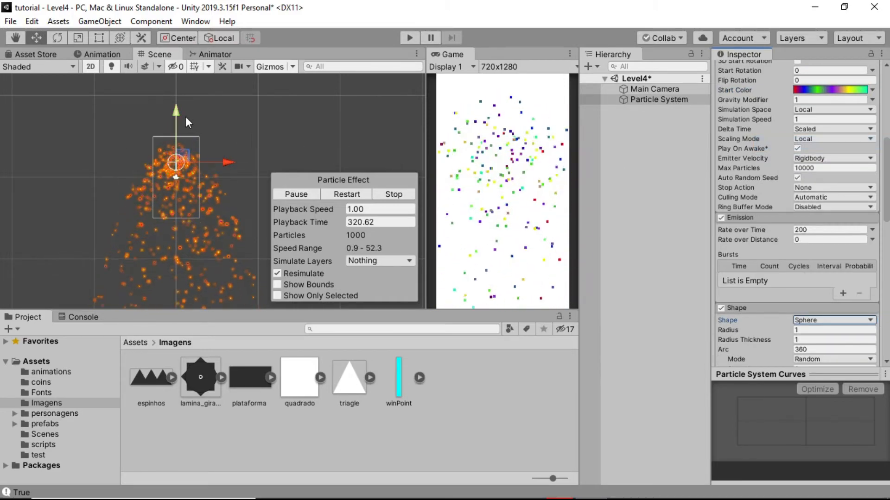
left_click_drag(176, 112, 177, 104)
Step: Turn the Particle System's Looping off and on again, and replay the effect preview in the scene
scroll(819, 250, "down", 6)
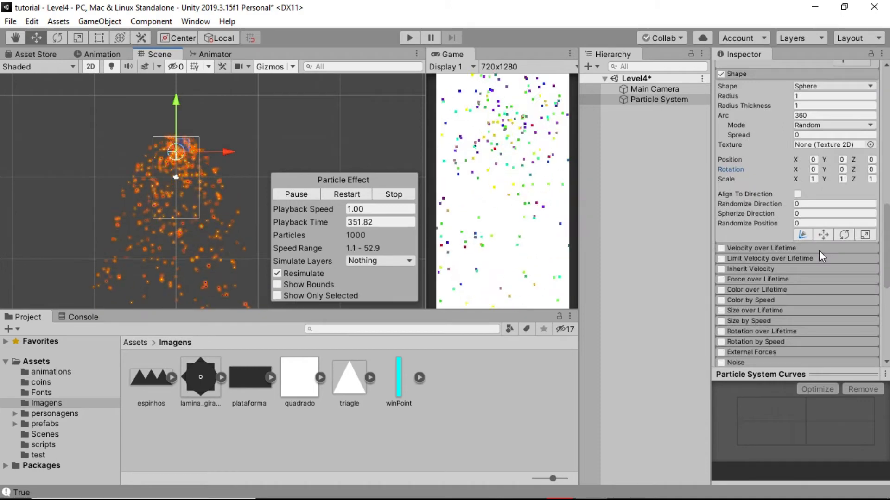
scroll(819, 250, "up", 3)
scroll(820, 250, "up", 5)
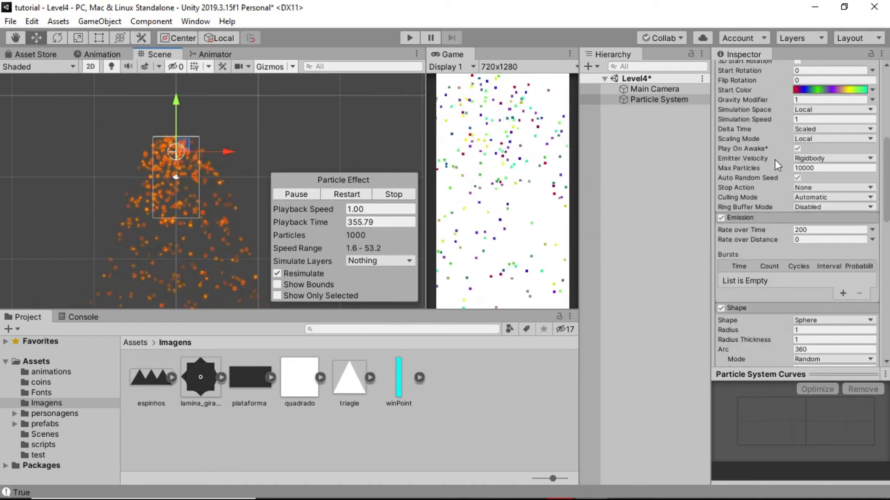
scroll(774, 159, "up", 10)
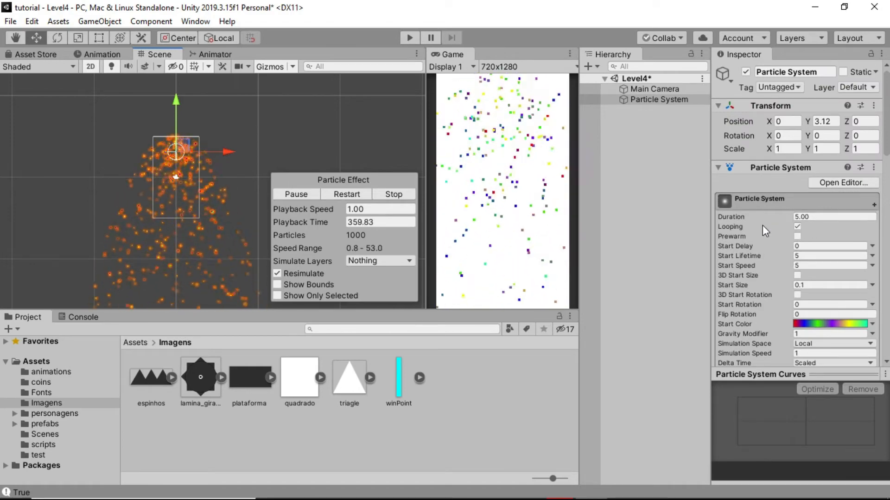
mouse_move(763, 226)
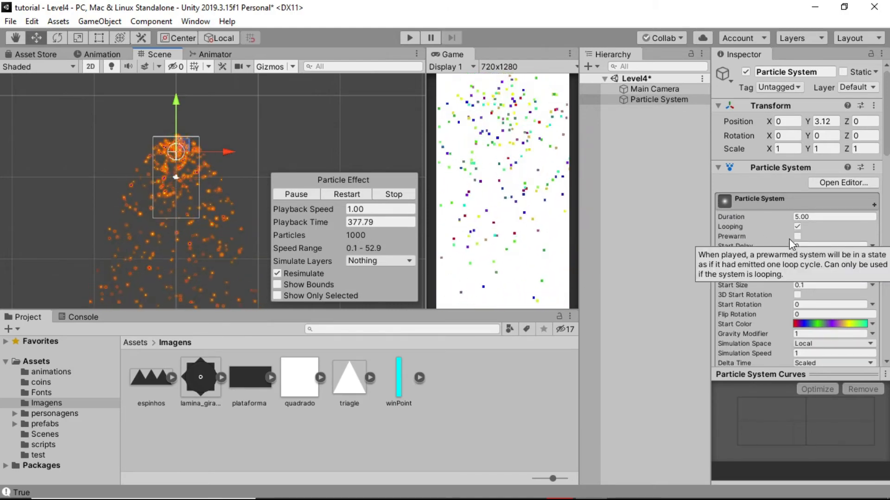
left_click(797, 226)
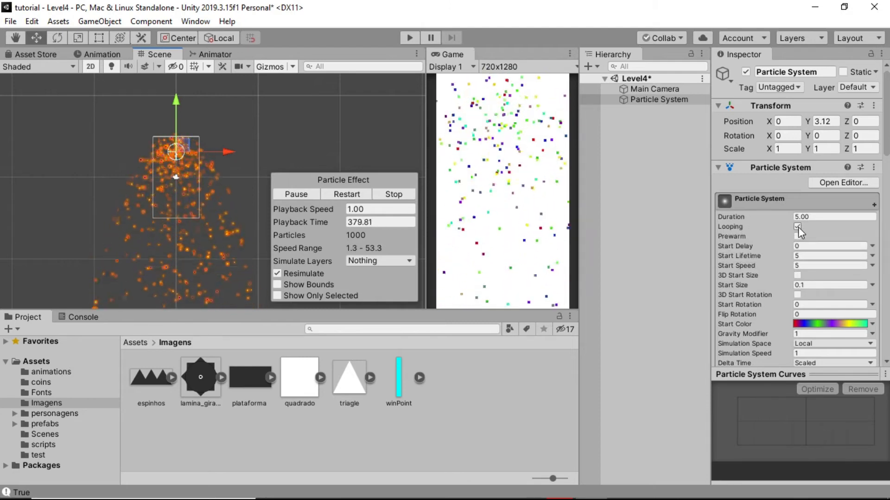
left_click(797, 227)
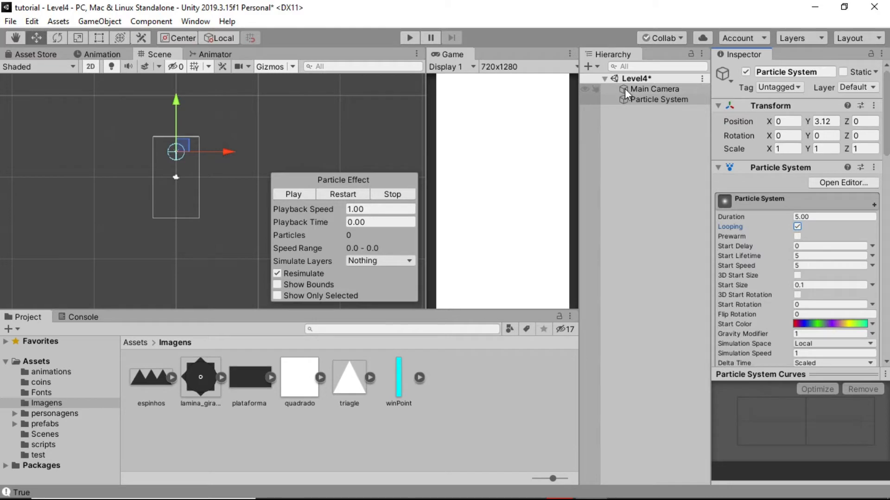
left_click(652, 98)
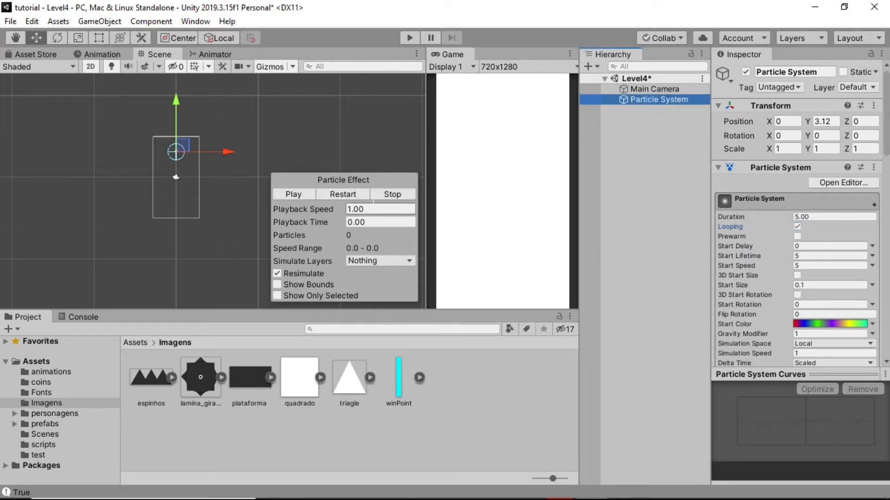
left_click(305, 197)
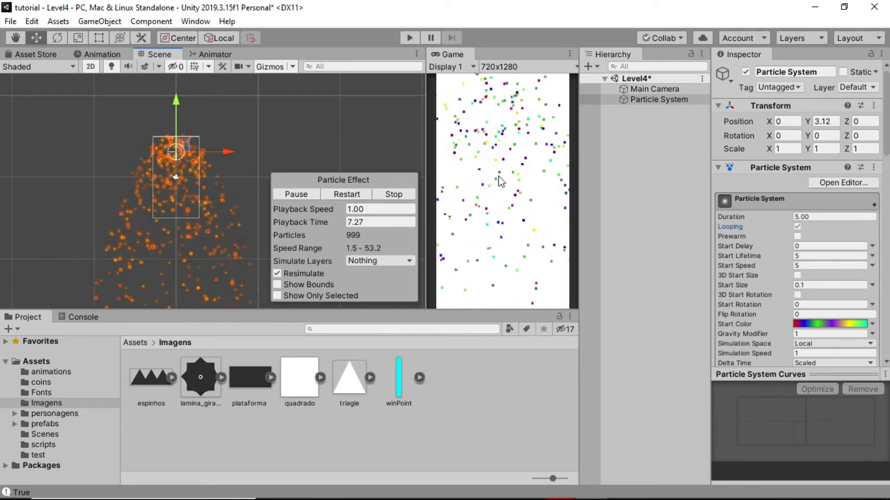
Step: Shorten the particles' Start Lifetime to 0.8
scroll(202, 221, "down", 2)
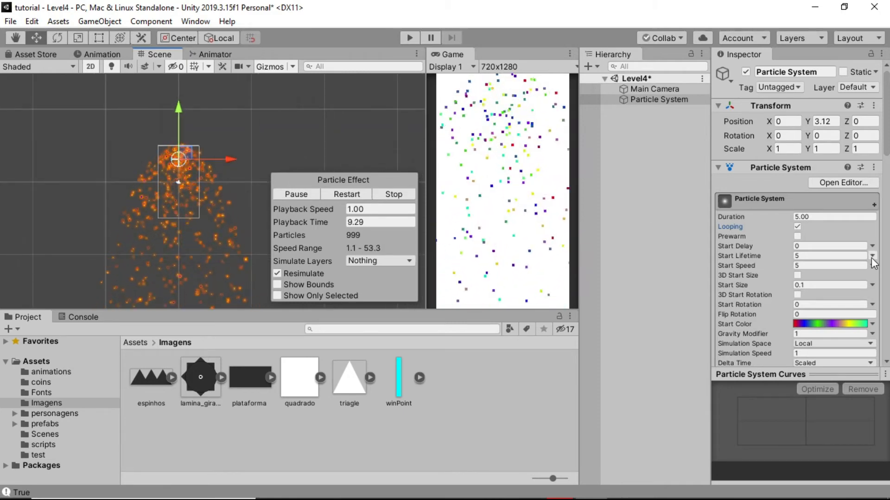
left_click(815, 256)
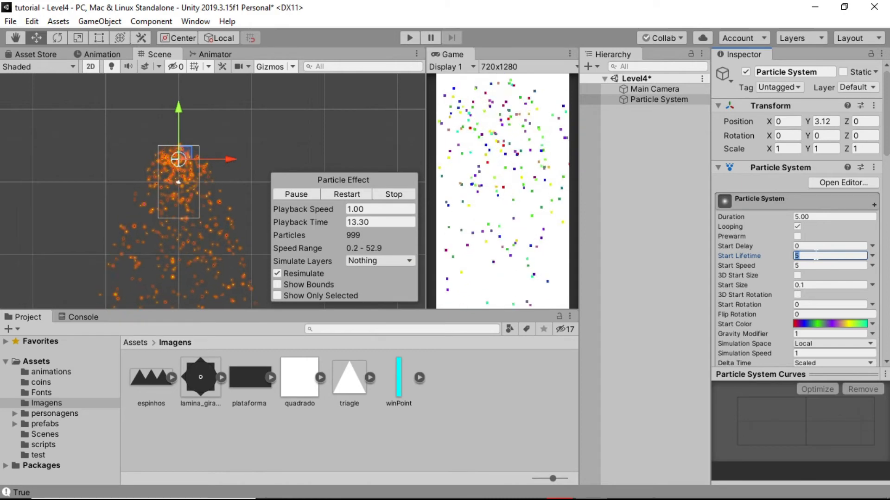
type("0.8")
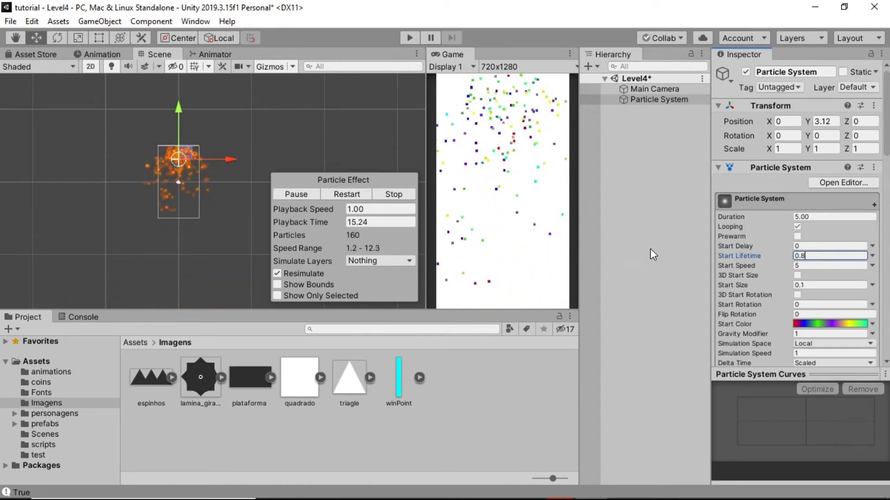
Step: Set the particles' Start Speed to 3 and raise the Particle System to about Y 3.93
left_click(795, 266)
type("3")
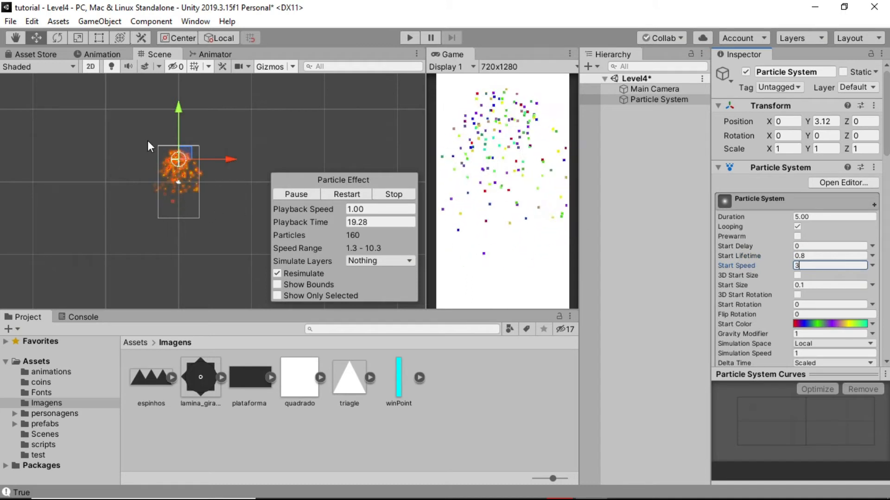
left_click_drag(180, 109, 180, 104)
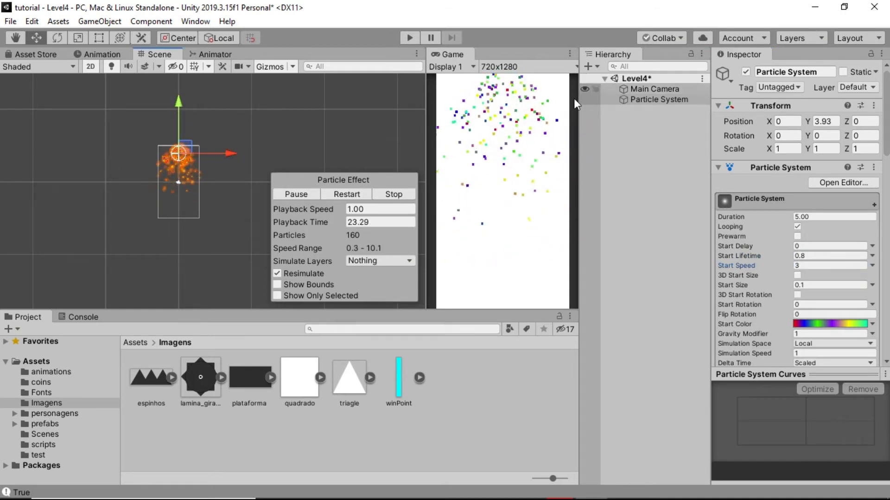
Step: Raise the Particle System to about Y 5.14 at the upper edge of the camera frame
scroll(97, 134, "up", 1)
left_click_drag(185, 105, 188, 96)
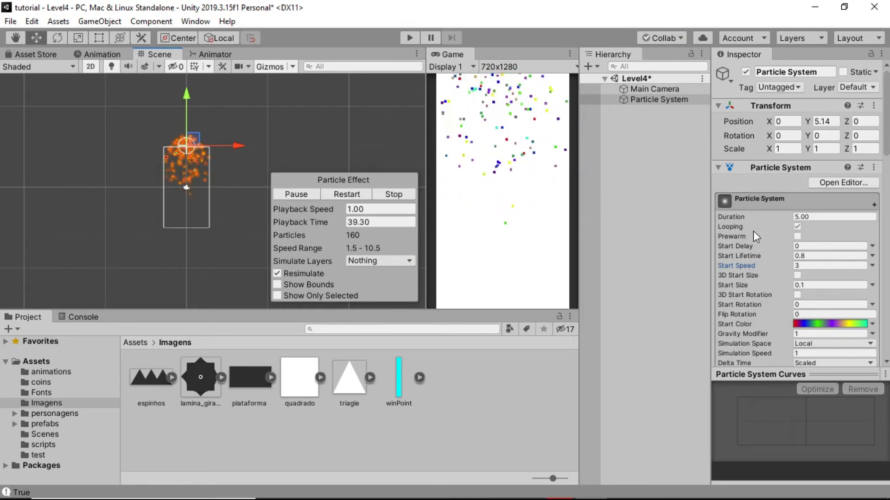
Step: Turn off Play On Awake and Looping for the Particle System, and deselect it
scroll(801, 299, "down", 5)
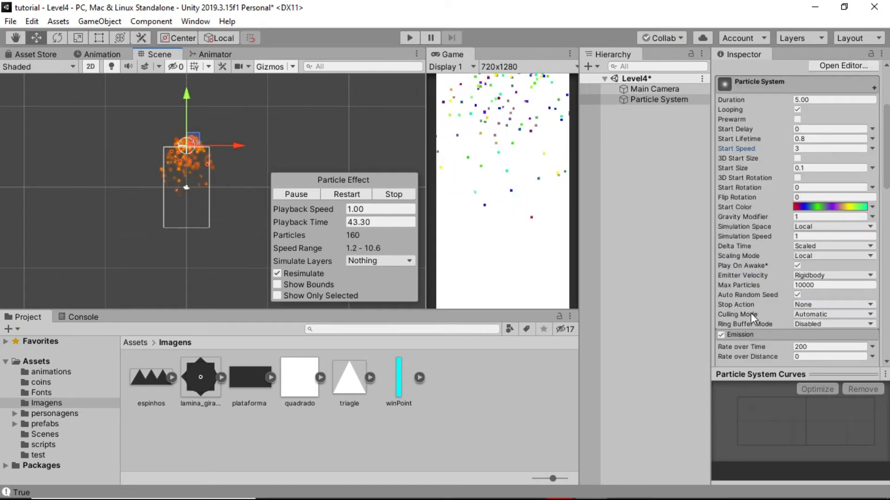
mouse_move(749, 272)
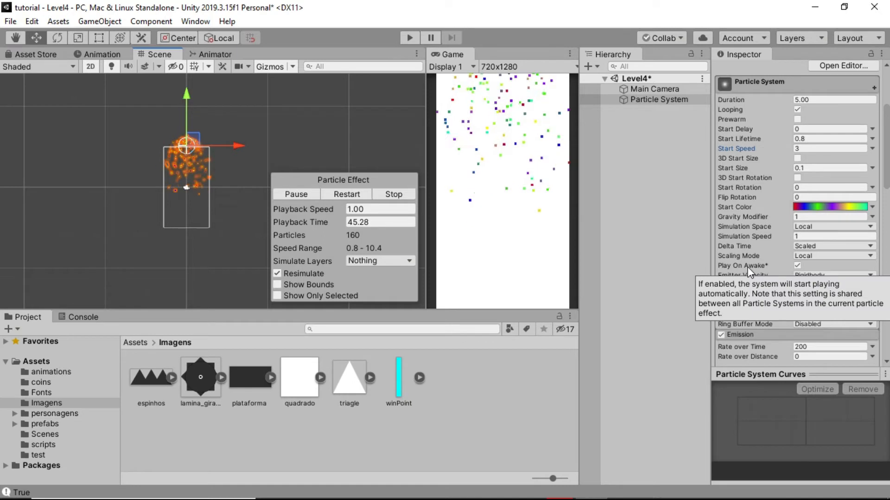
left_click(797, 266)
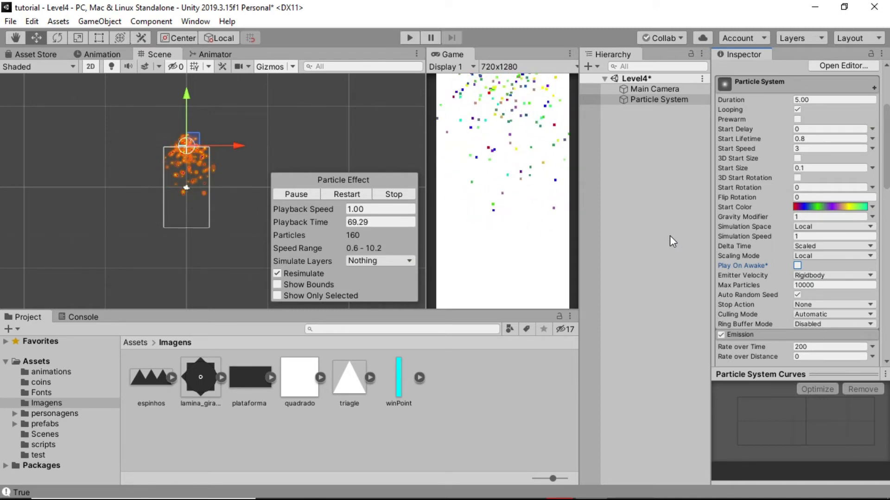
left_click(796, 111)
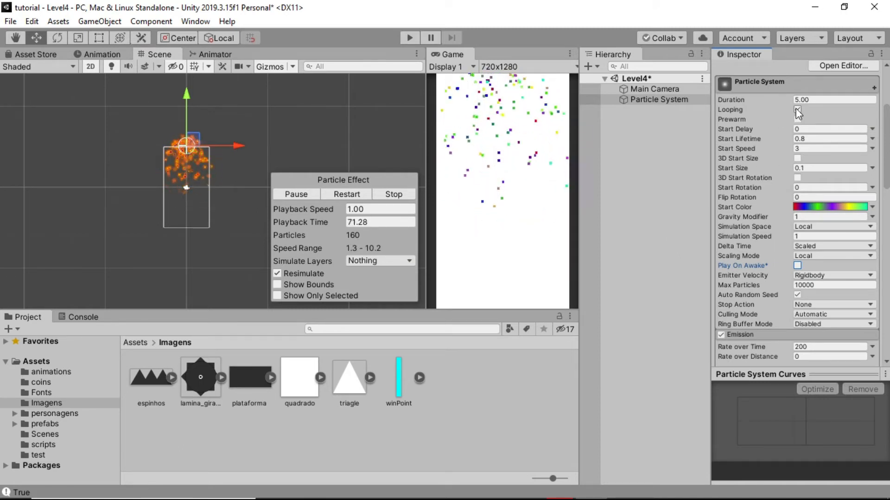
left_click(702, 117)
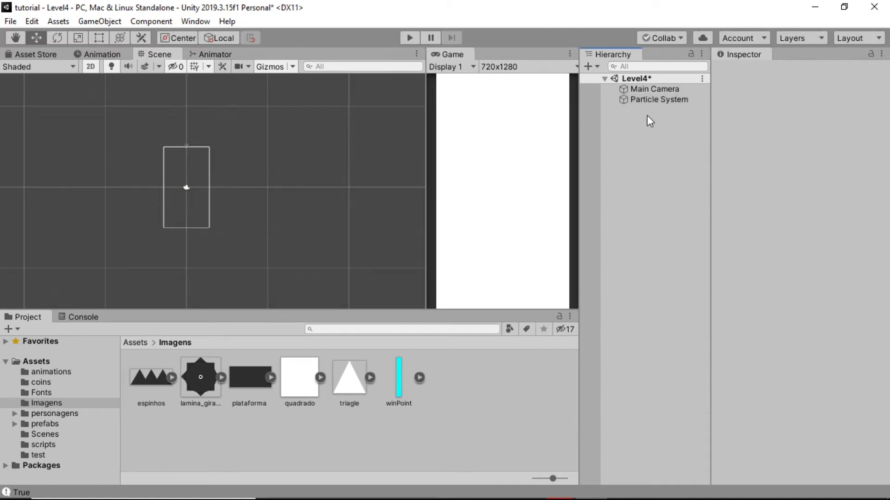
Step: Rename the Particle System object to confettis
left_click(644, 98)
right_click(644, 98)
left_click(663, 135)
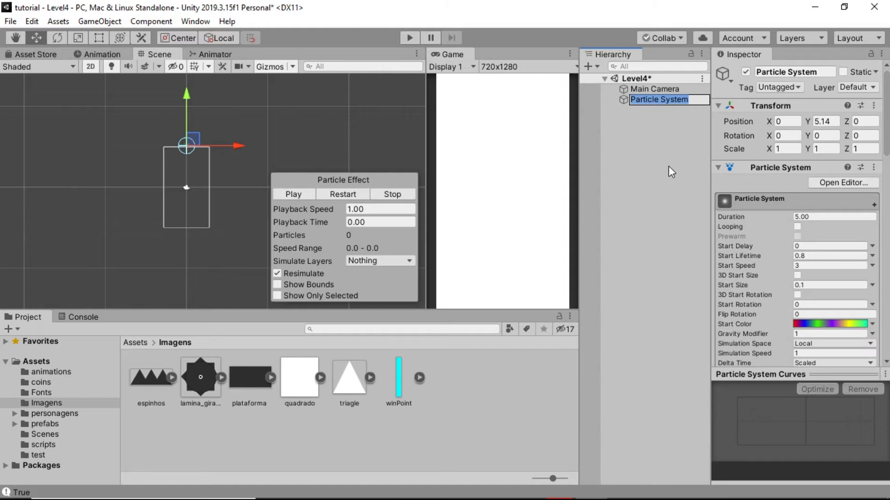
type("confettis")
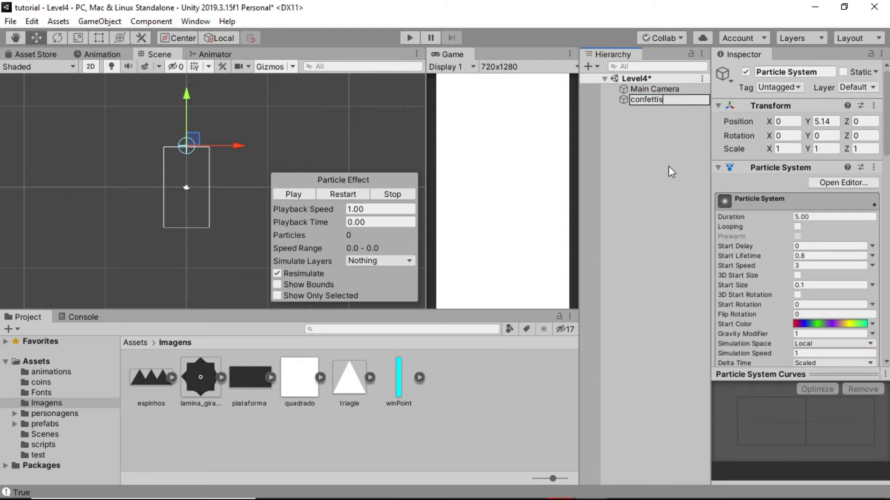
left_click(668, 166)
left_click(652, 99)
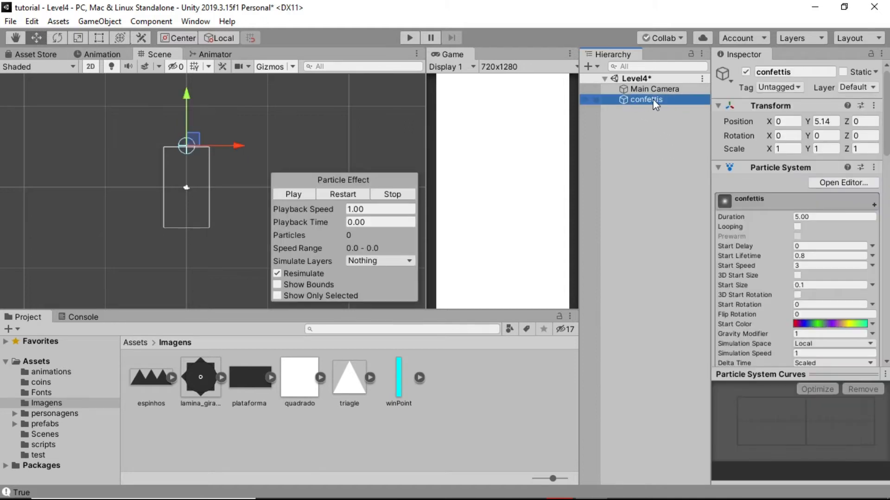
left_click(655, 135)
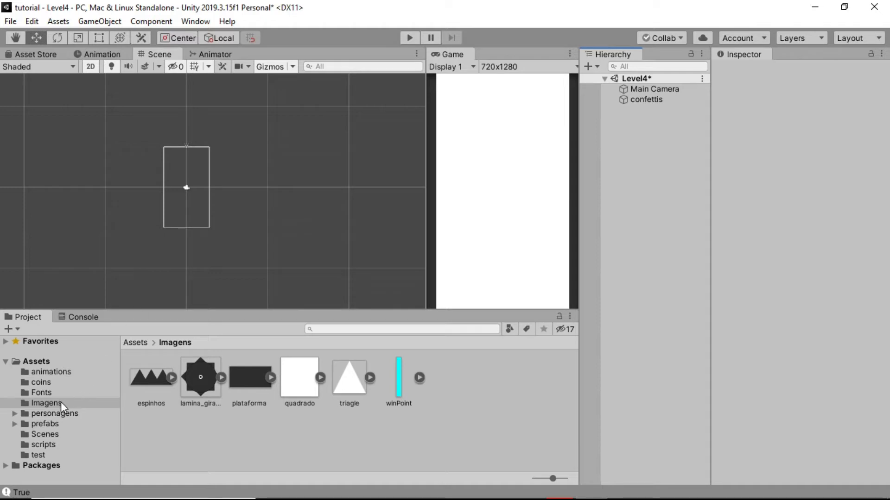
Step: Open the ConfettiManager script from the scripts folder in Visual Studio and delete the comment above the Start method
left_click(49, 445)
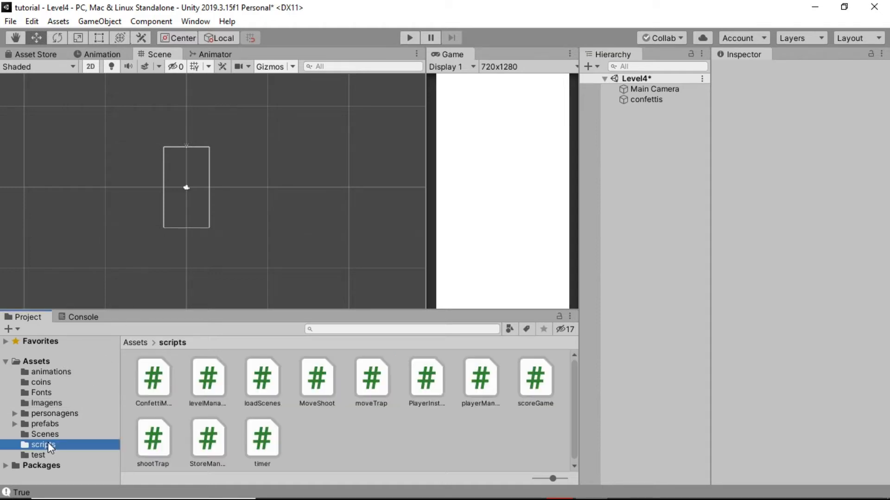
left_click(154, 380)
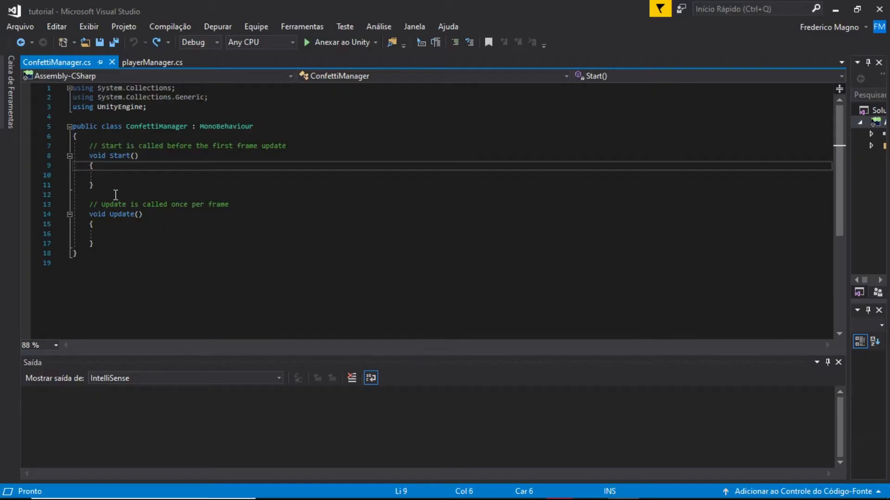
left_click_drag(89, 146, 223, 141)
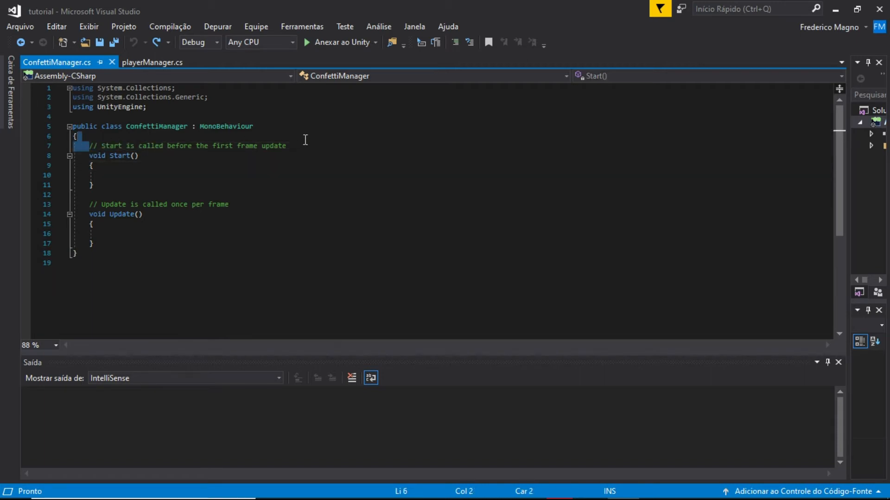
left_click_drag(304, 140, 308, 147)
key("BackSpace")
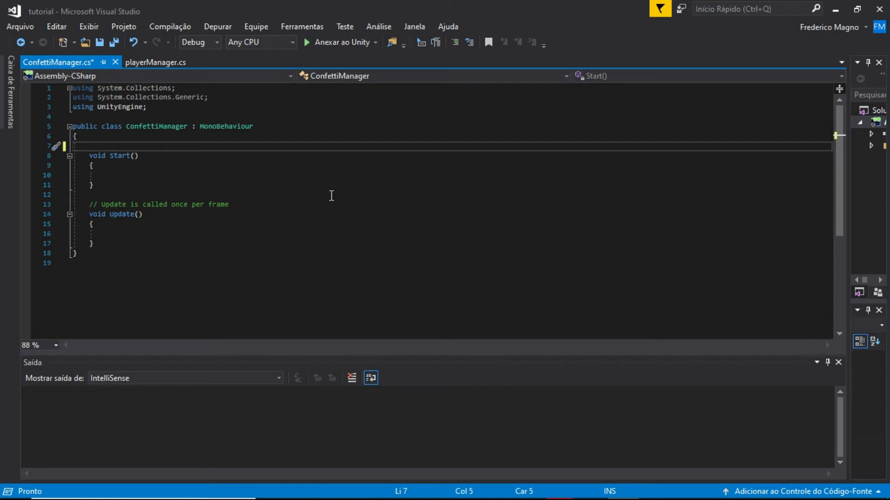
Step: Declare a private ParticleSystem field named confettis above the Start method
type("private")
type("par")
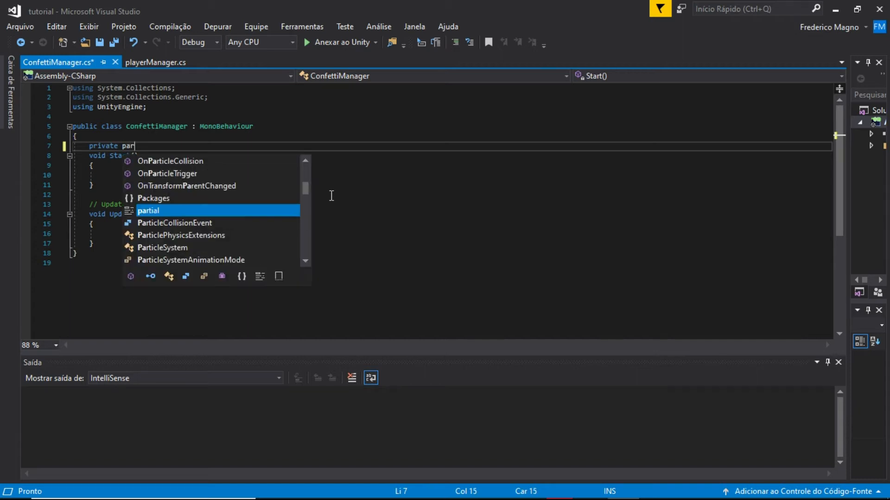
key("Down")
key("Down")
key("Down")
key("Tab")
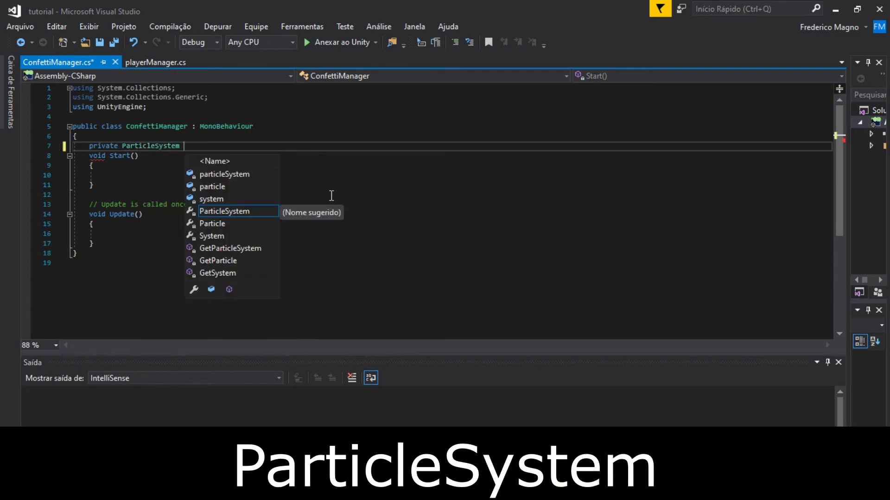
type("confett")
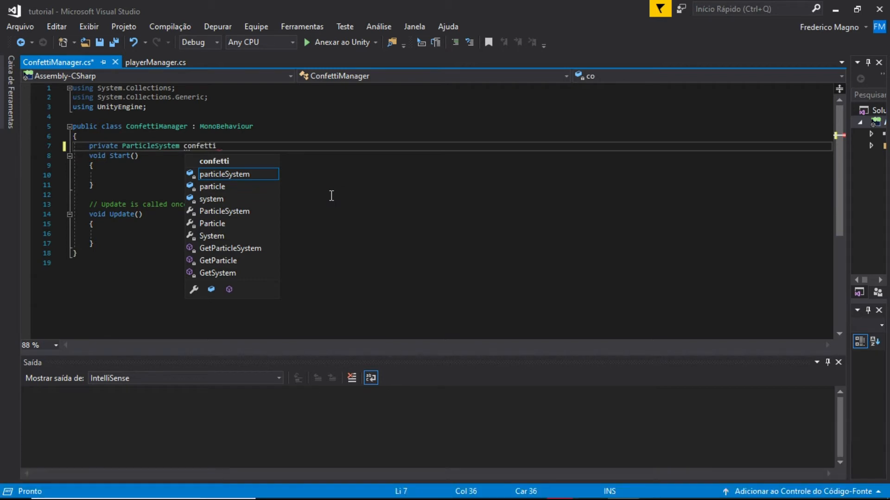
type("i;")
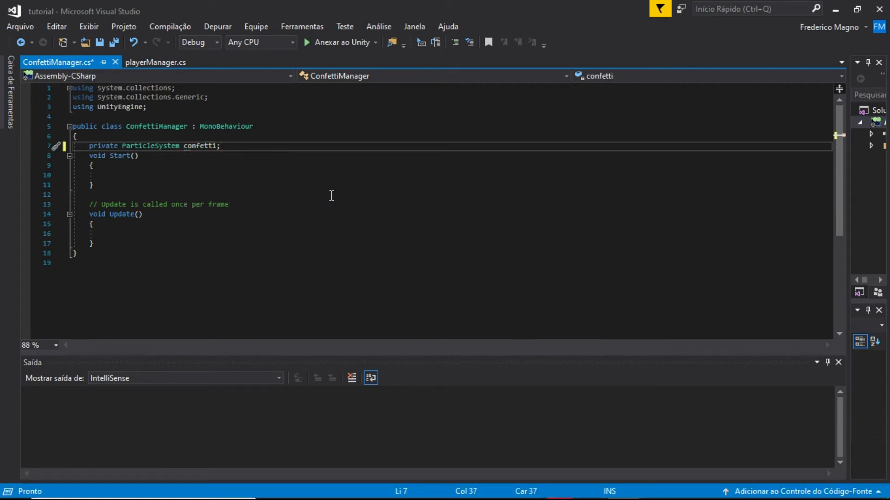
type("s")
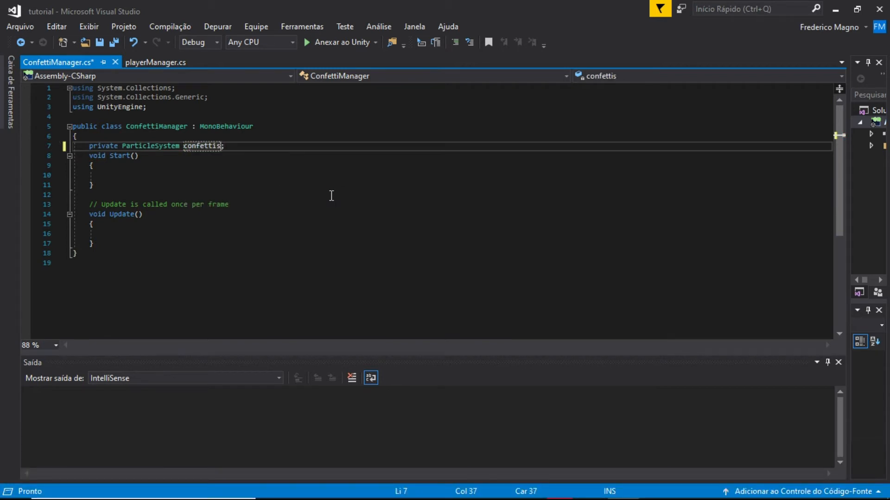
Step: Inside Start, assign the field with confettis = GetComponent<ParticleSystem>();
key("Down")
key("Down")
key("Down")
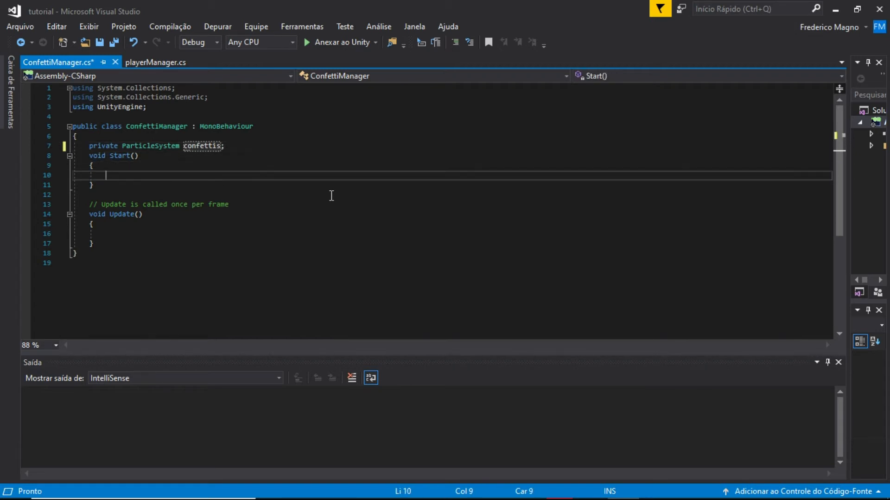
type("confet")
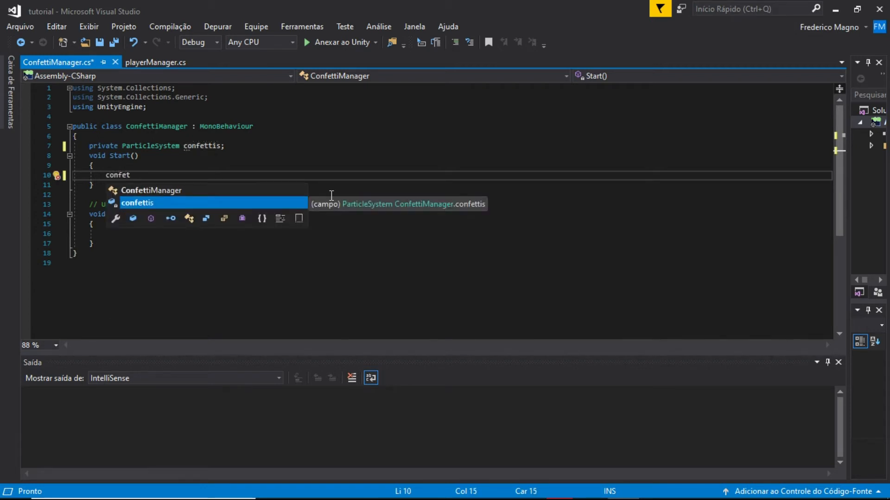
key("Tab")
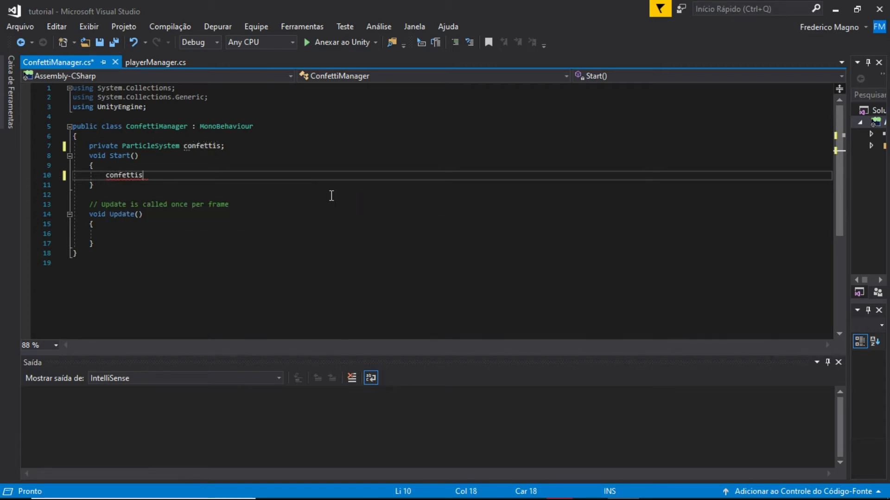
type("=g")
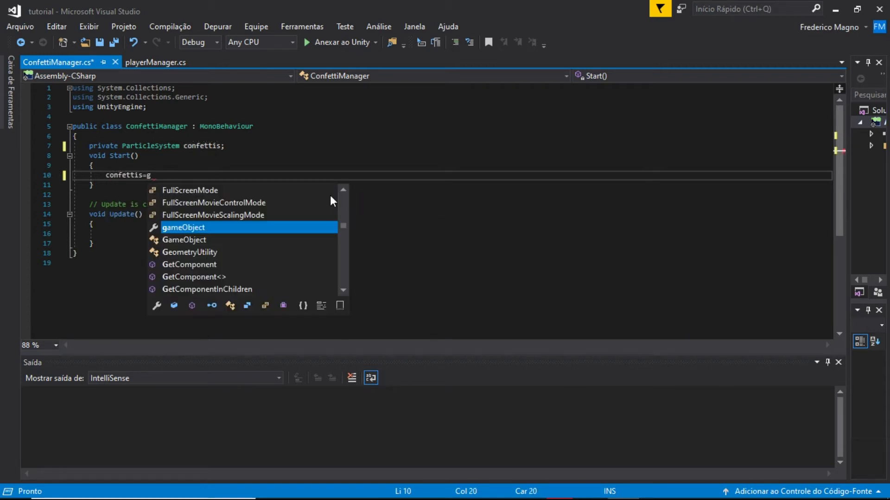
type("t")
key("BackSpace")
type("et")
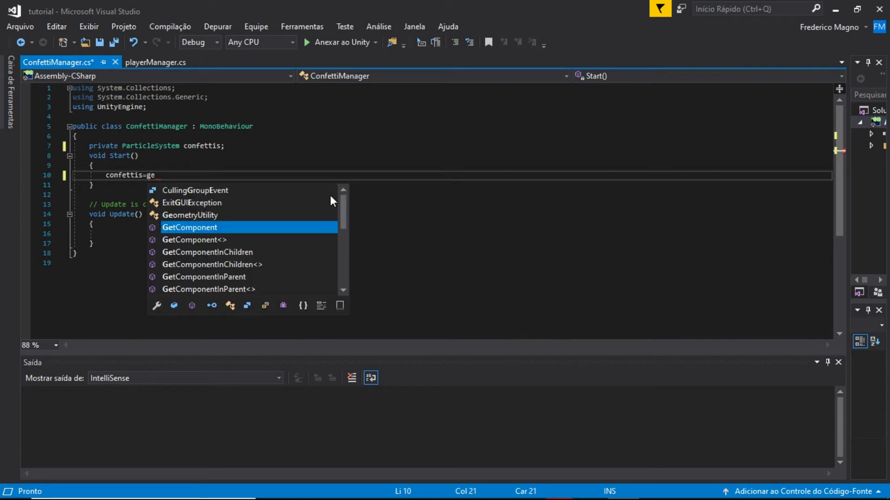
key("Tab")
type("<")
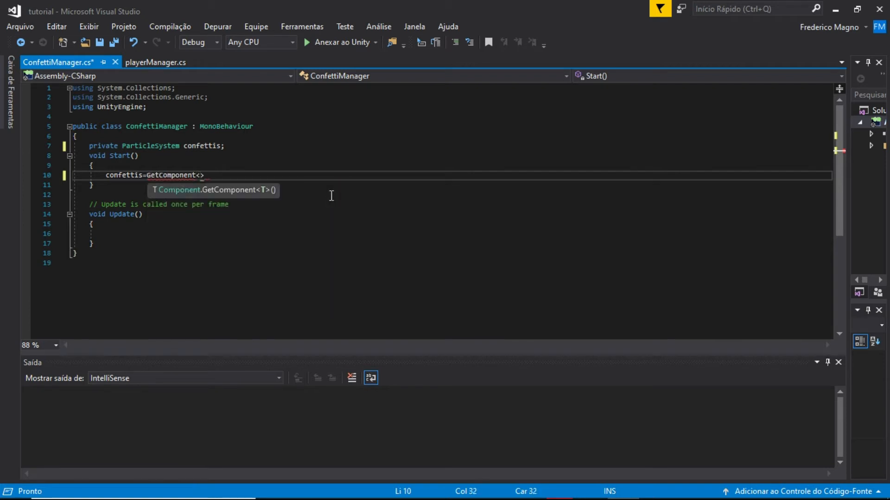
type("Parti")
key("Tab")
type(">();")
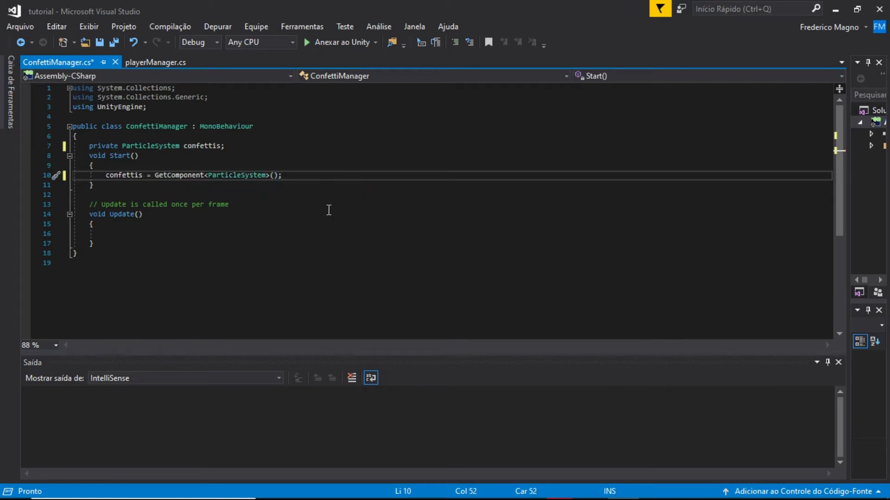
Step: Delete the comment line above the Update method
left_click_drag(91, 205, 255, 200)
key("Delete")
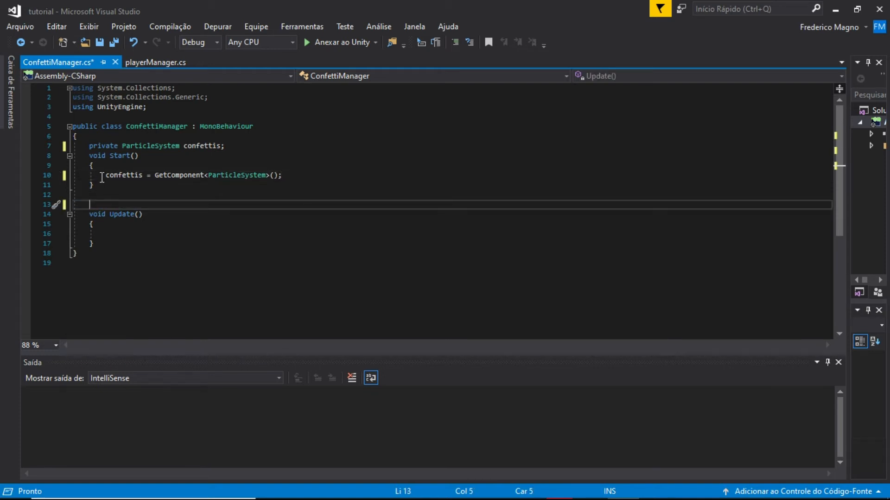
left_click(99, 237)
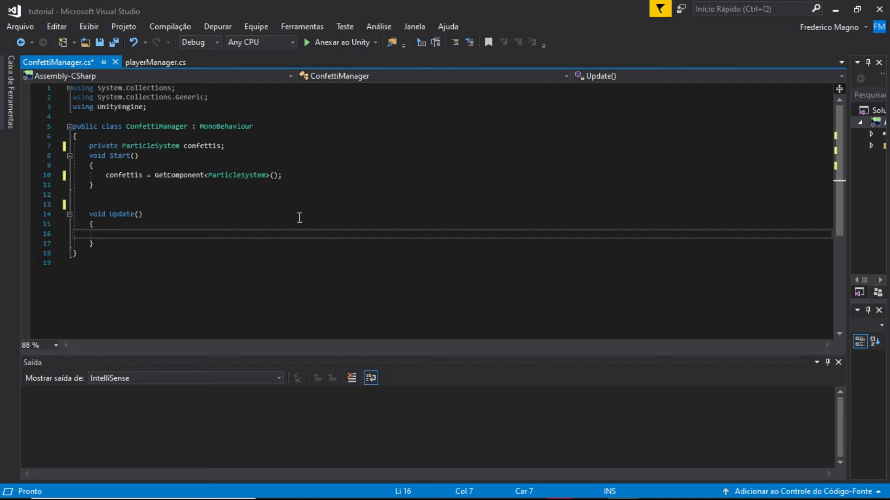
Step: Add the call confettis.Play(); inside the Update method
left_click_drag(102, 175, 281, 170)
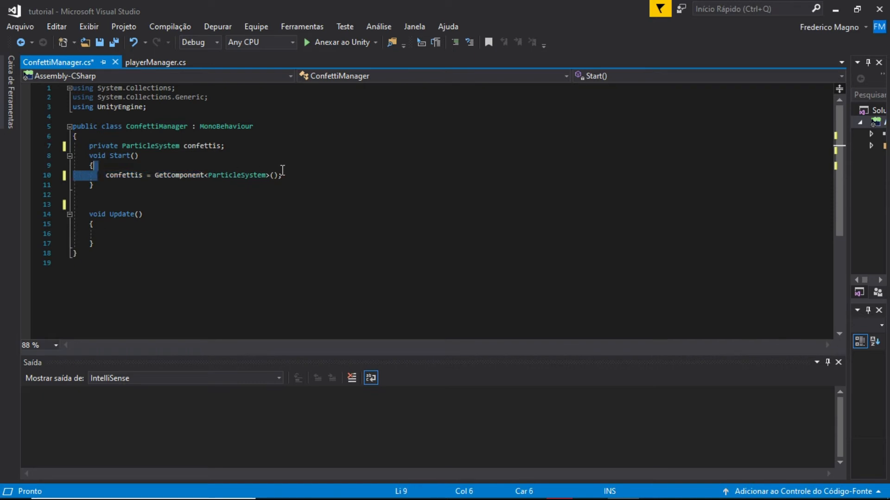
left_click(106, 229)
key("Return")
type("con")
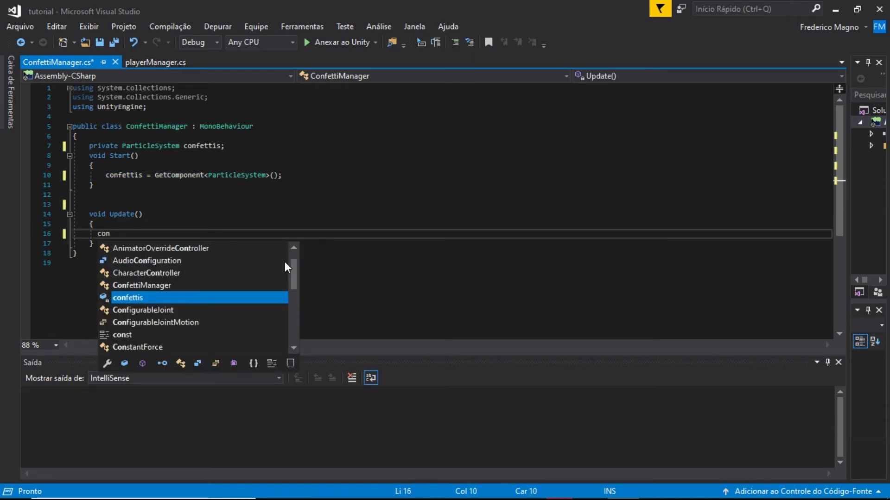
key("Tab")
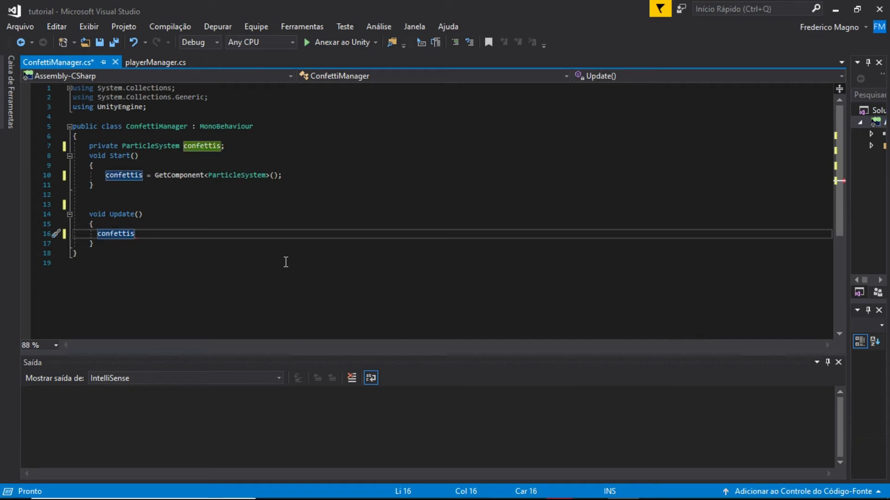
type(".pla")
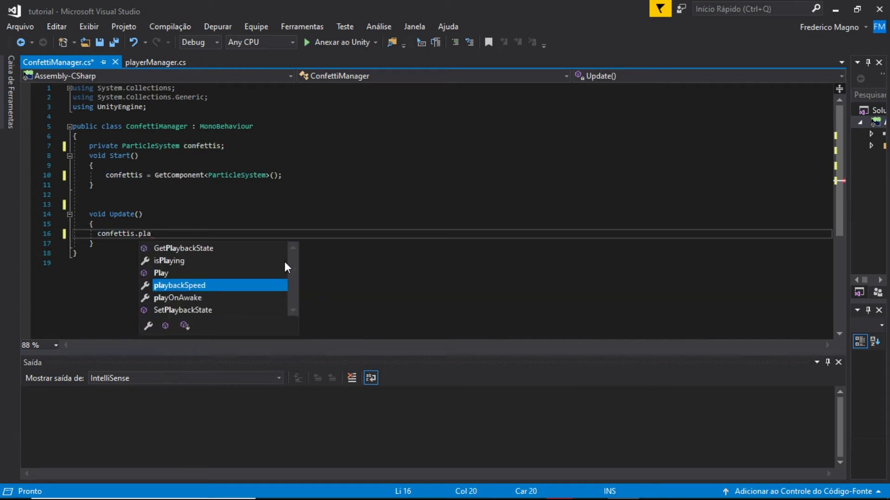
key("Up")
key("Tab")
type("();")
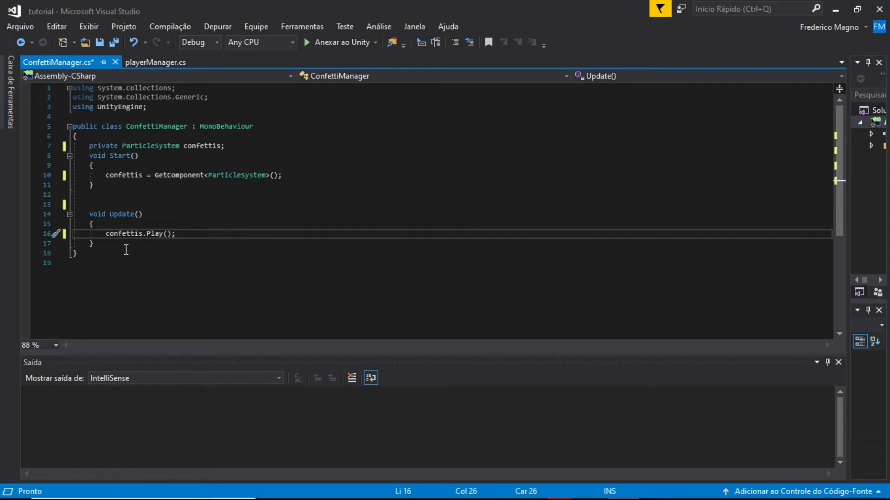
left_click(105, 233)
Step: Declare a public static bool field named canPlay below the confettis field
left_click(237, 145)
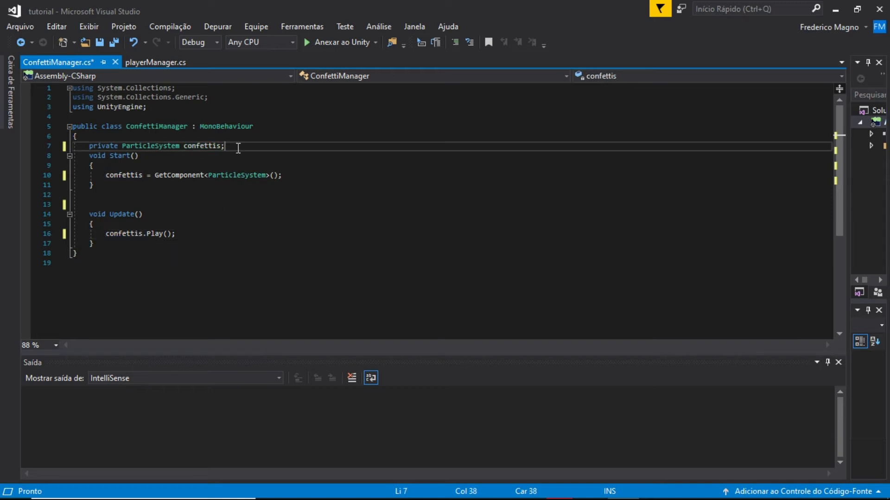
key("Return")
type("p")
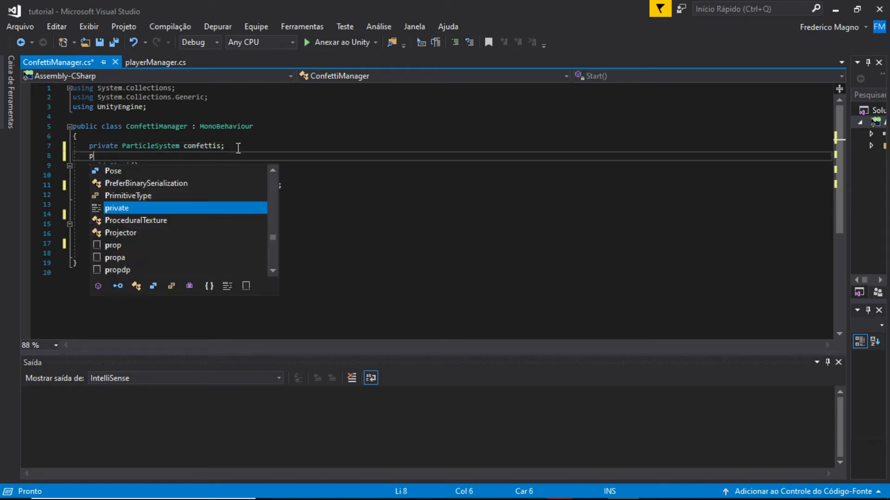
type("ublic static ")
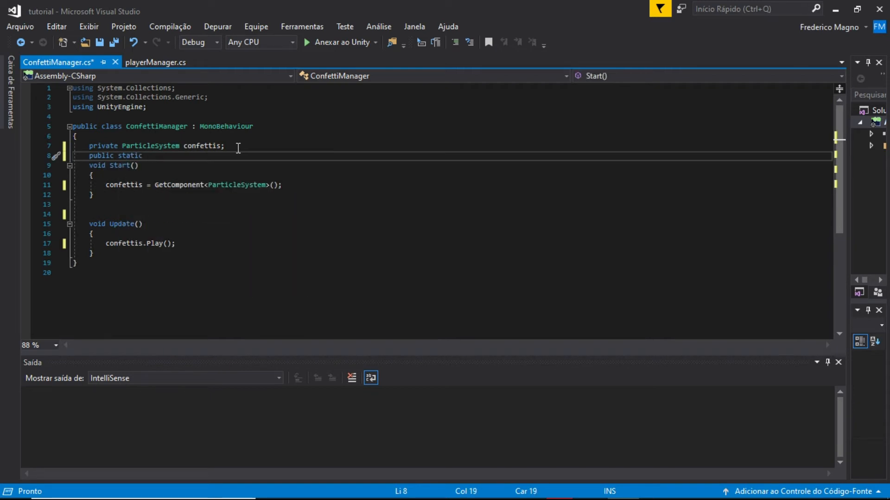
type("bool canPlay;")
Step: Inside Start, add canPlay = false; after the GetComponent assignment
left_click(297, 187)
key("Return")
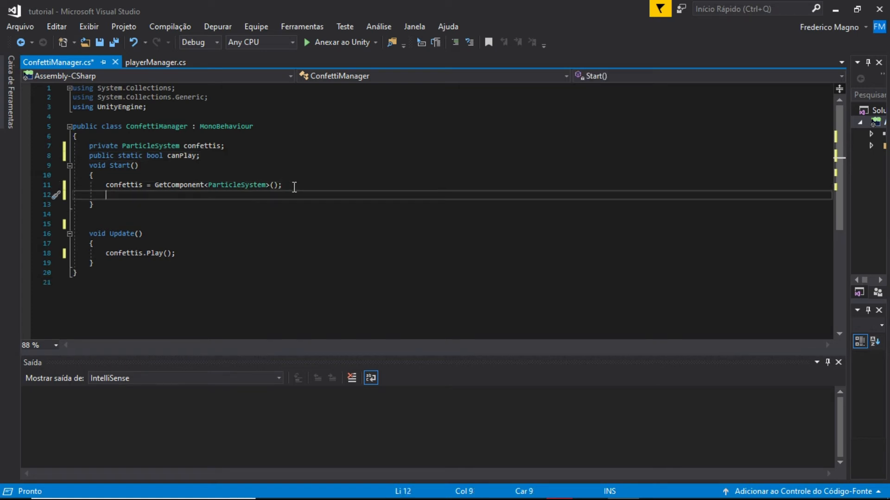
type("canplay")
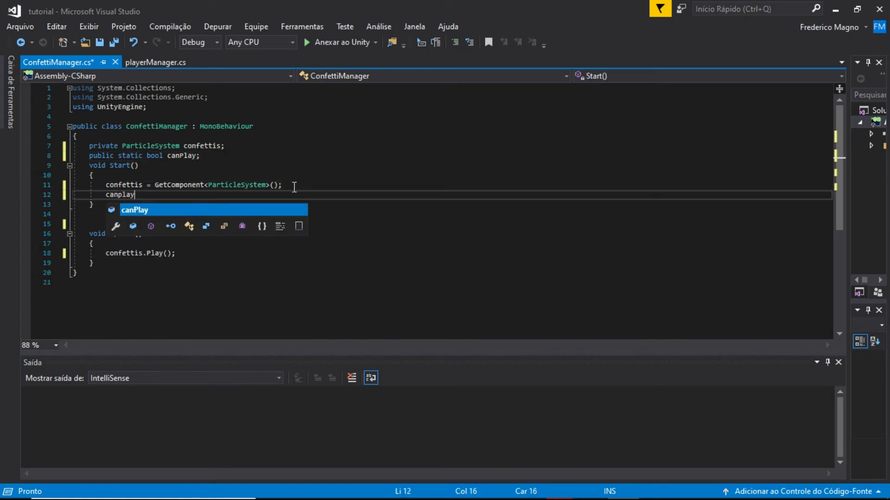
type(" = false;")
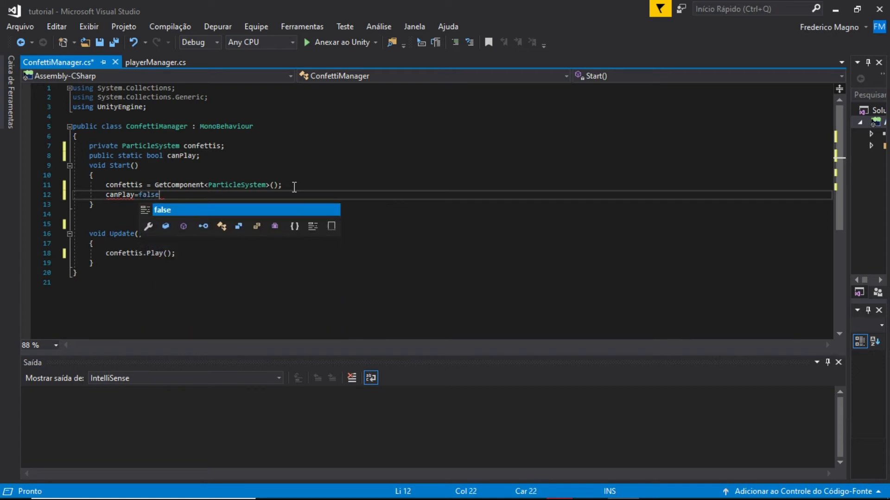
Step: In Update, add an if(canPlay==true) statement with an empty braced block above the confettis.Play(); call
left_click(106, 254)
key("Return")
key("Down")
key("Down")
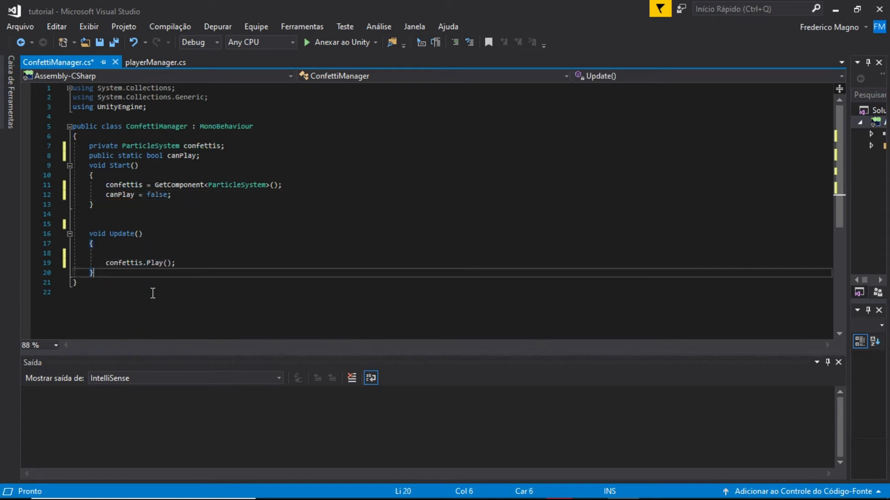
key("Down")
key("Up")
key("Up")
key("Up")
key("Up")
type("if(")
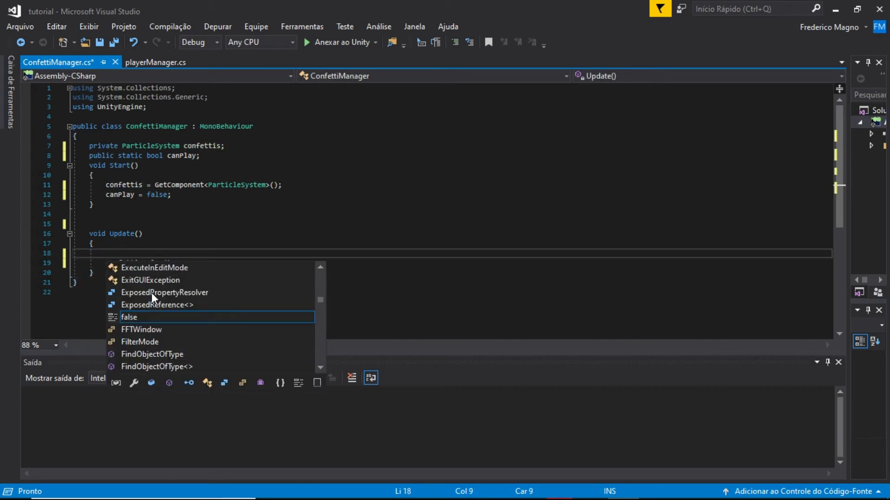
type("canPlay")
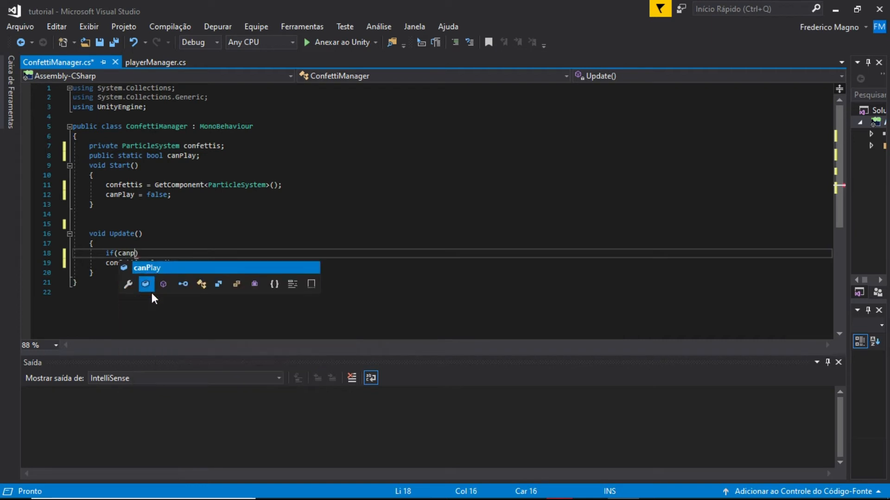
type("==true")
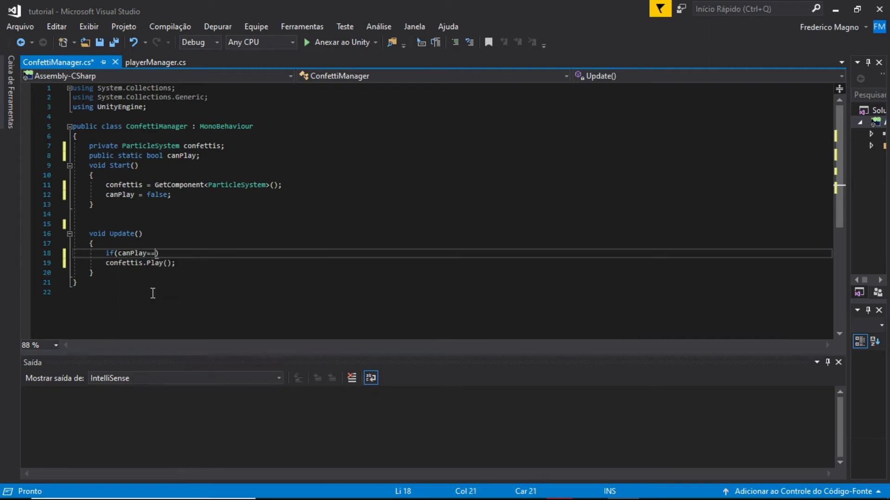
key("Return")
type("{")
key("Return")
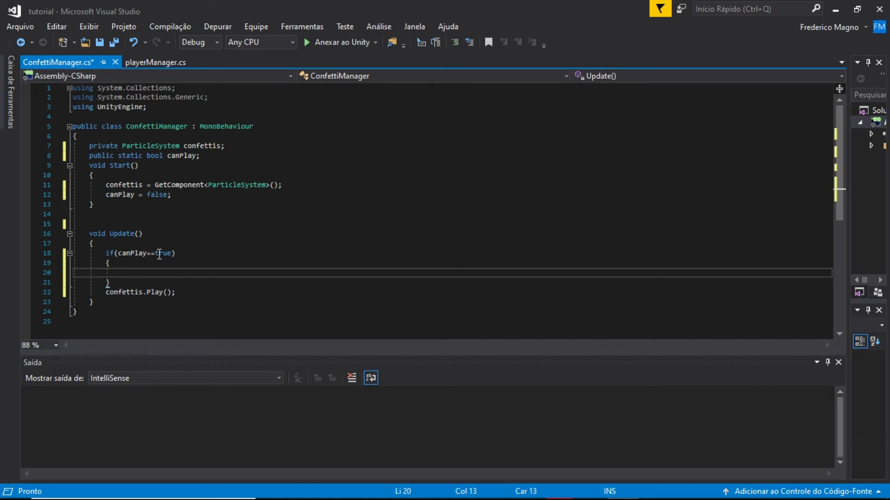
Step: Move the confettis.Play(); call inside the if block, indented on its own line between the braces
left_click_drag(104, 291, 109, 263)
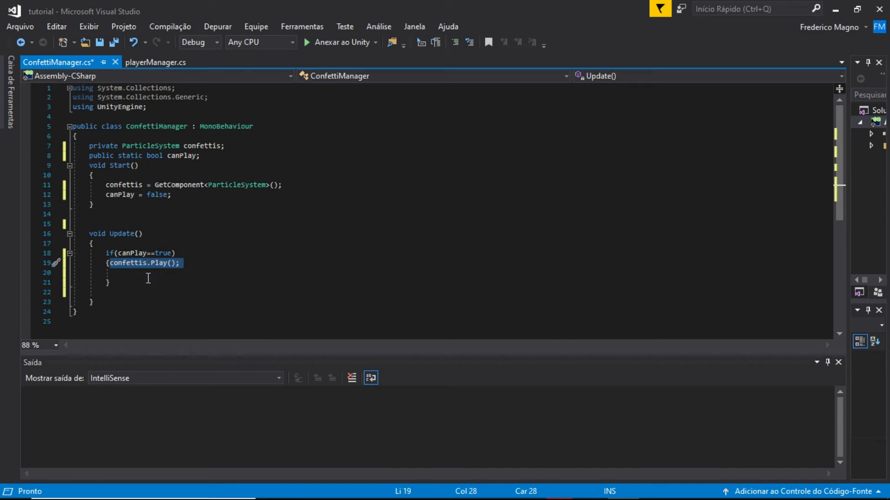
left_click(119, 283)
left_click(109, 263)
key("Return")
key("Down")
key("BackSpace")
key("BackSpace")
key("BackSpace")
key("BackSpace")
key("BackSpace")
key("BackSpace")
key("BackSpace")
key("BackSpace")
key("BackSpace")
key("BackSpace")
key("BackSpace")
key("BackSpace")
key("BackSpace")
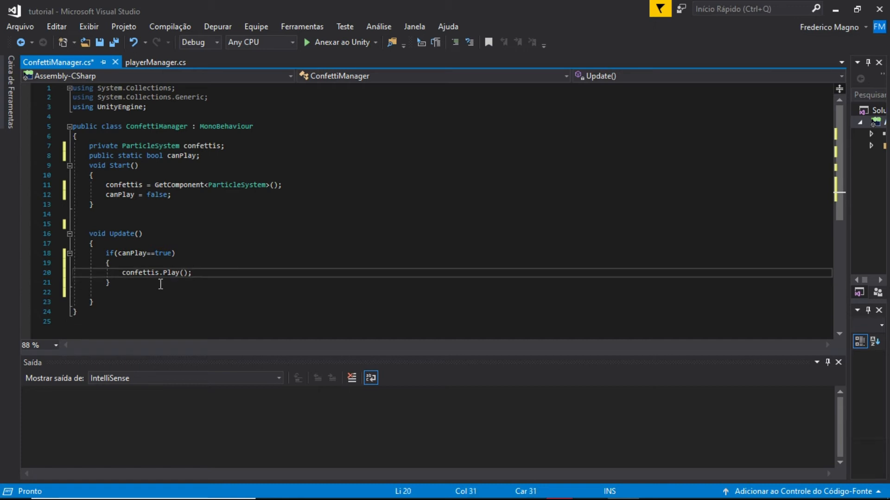
Step: In playerManager.cs, add ConfettiManager.canPlay = true; after timer.stopTime = true; within the win check of winGame
left_click(140, 61)
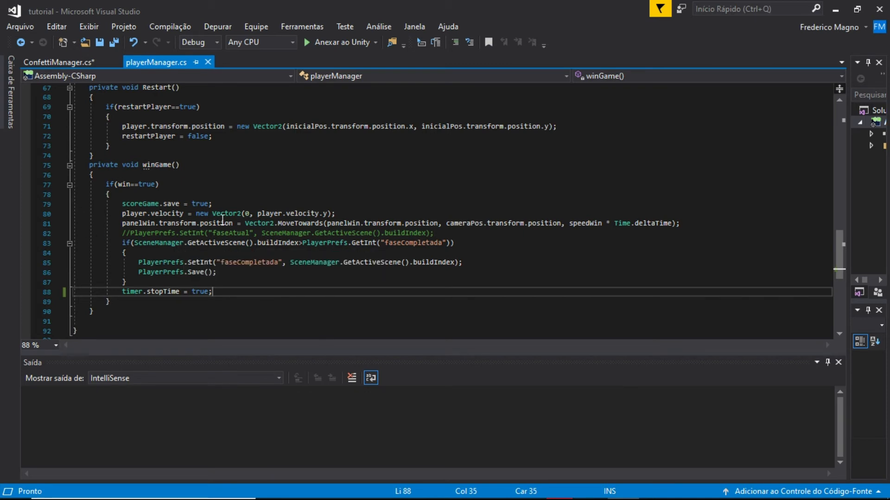
left_click(95, 156)
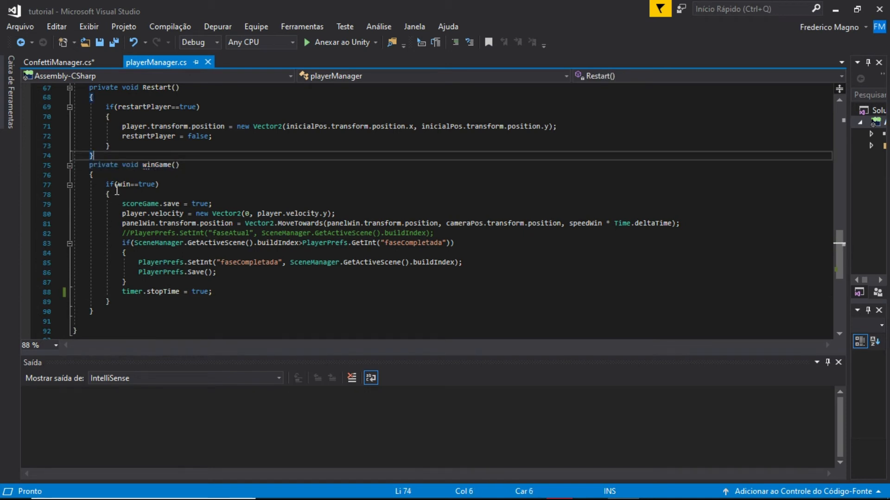
left_click_drag(115, 184, 160, 185)
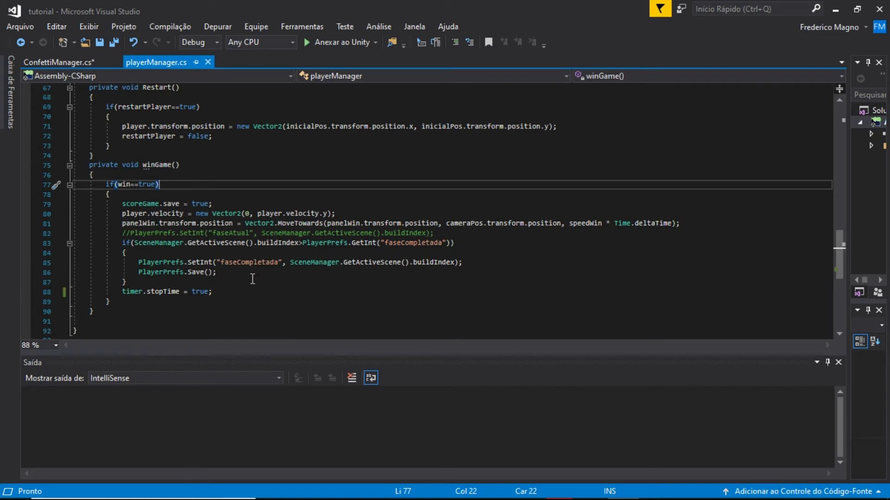
left_click(223, 292)
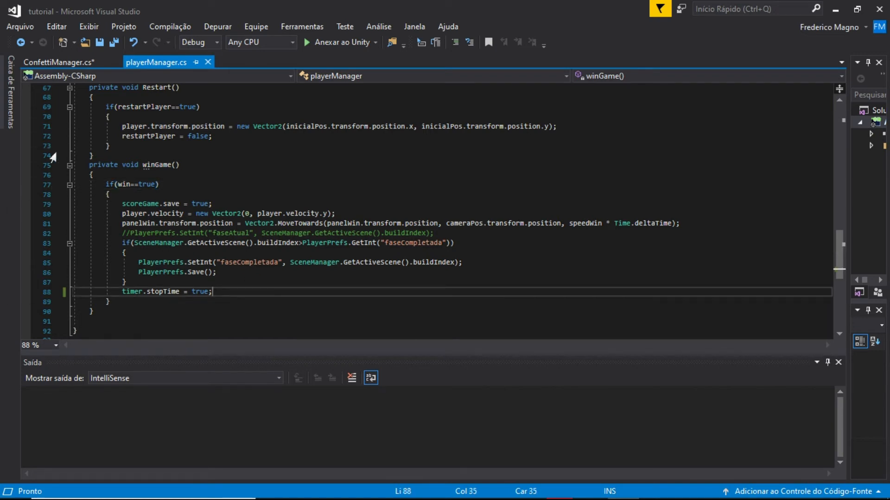
left_click(58, 63)
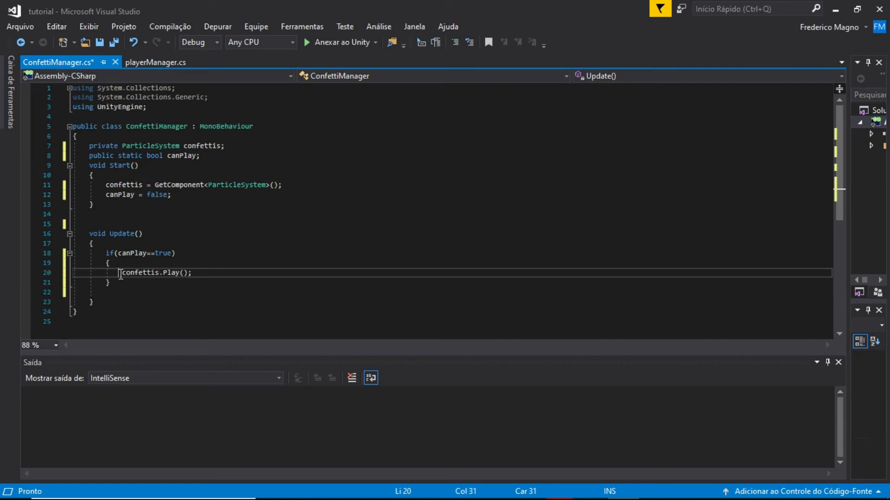
left_click_drag(120, 272, 196, 272)
left_click(148, 66)
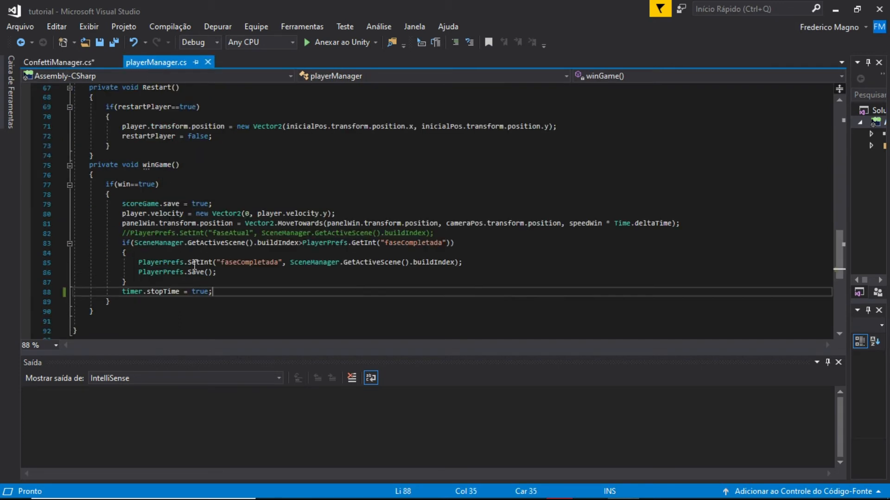
key("Return")
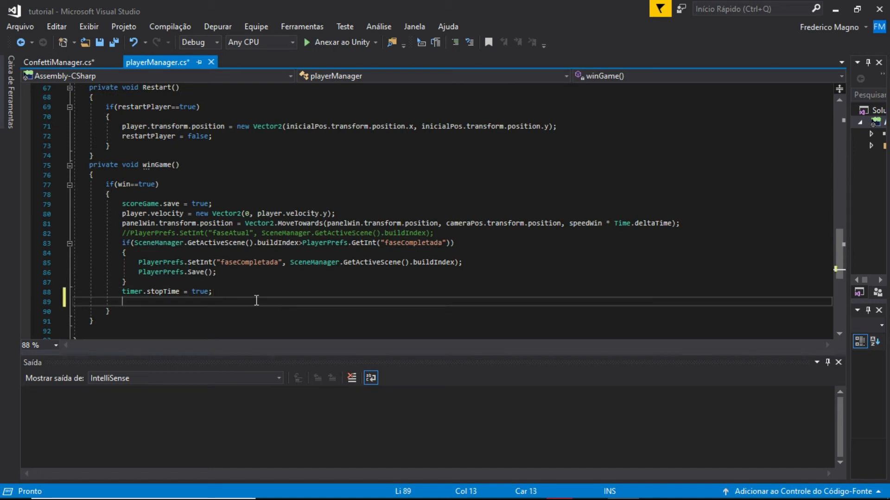
type("confe")
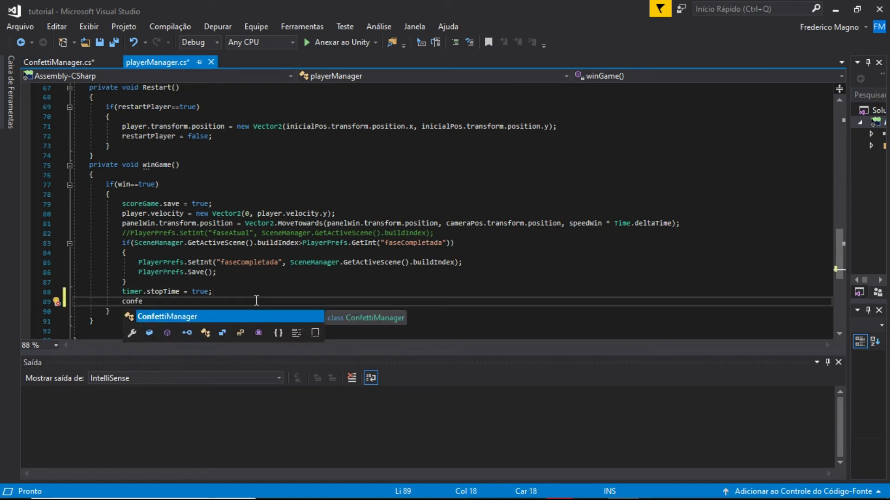
key("Tab")
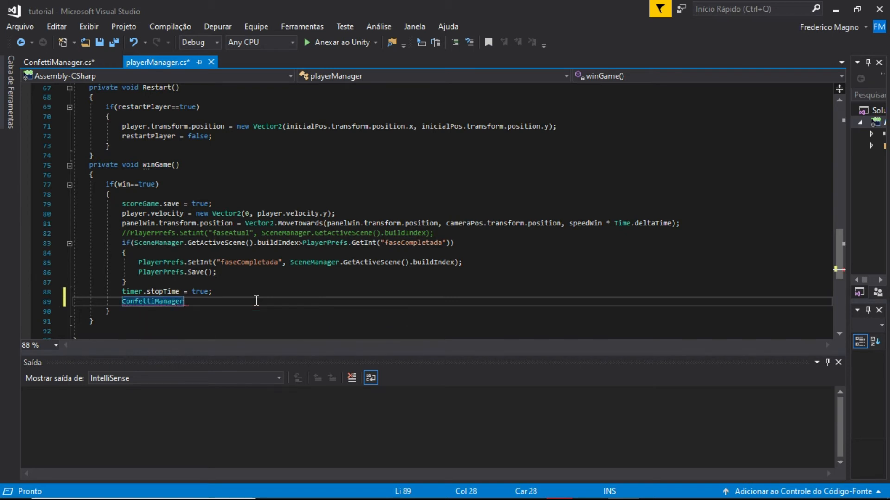
type(".")
key("Tab")
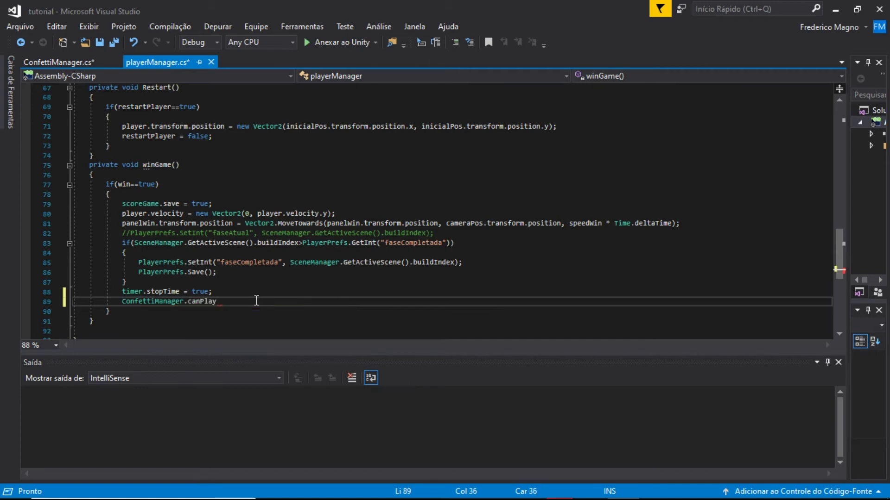
type("= true")
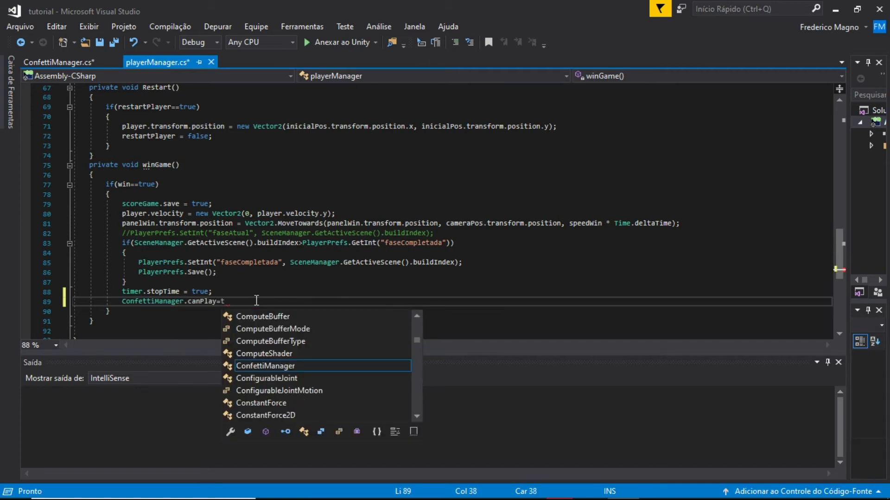
type(";")
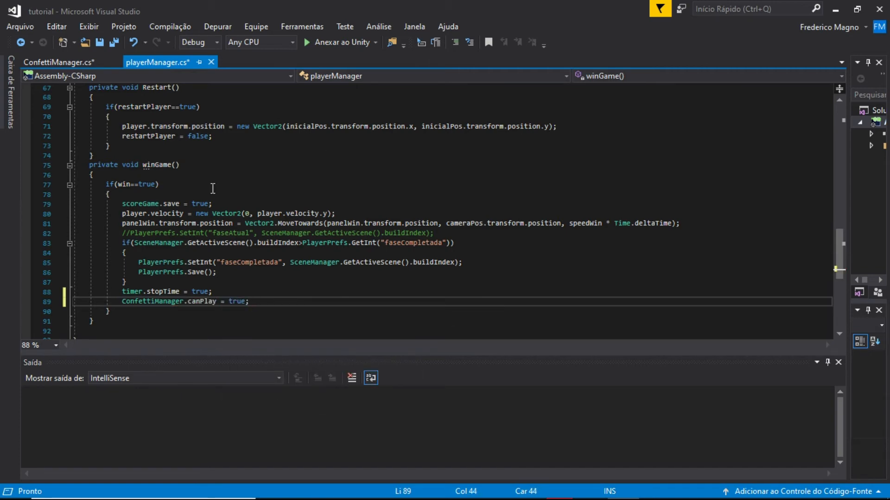
Step: Save both playerManager.cs and ConfettiManager.cs
key("ctrl+s")
left_click(65, 60)
left_click(272, 273)
key("ctrl+s")
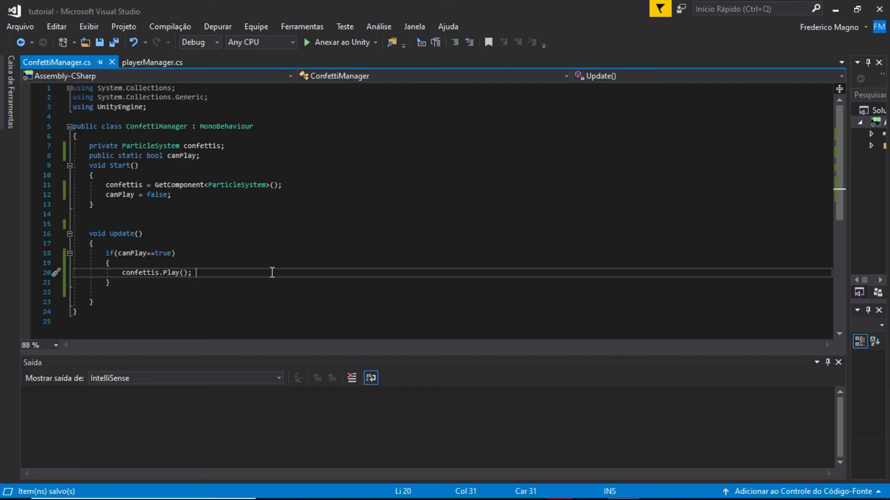
Step: Switch to Unity and attach the ConfettiManager script to the confettis object in the Level4 scene
key("alt+Tab")
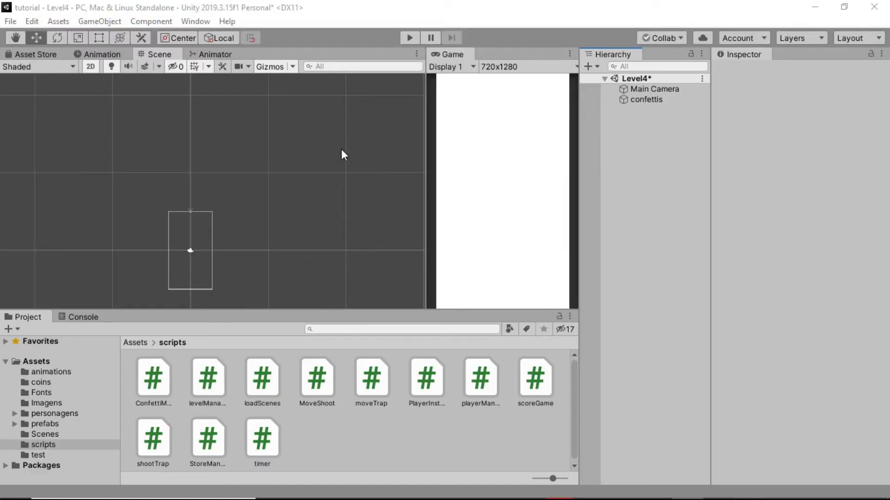
left_click(639, 102)
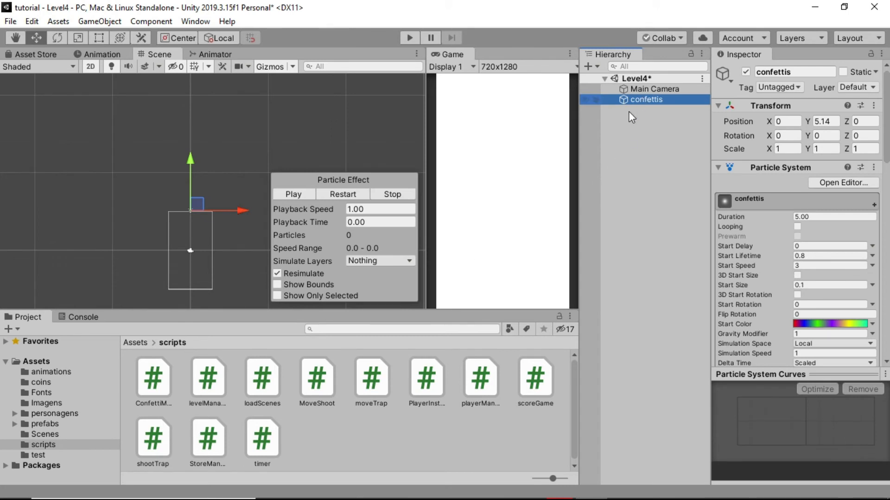
left_click_drag(153, 385, 647, 100)
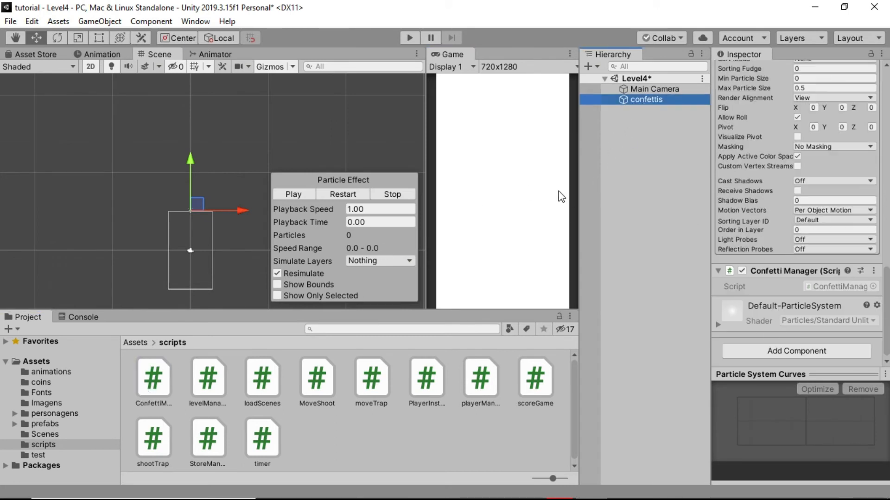
left_click(632, 145)
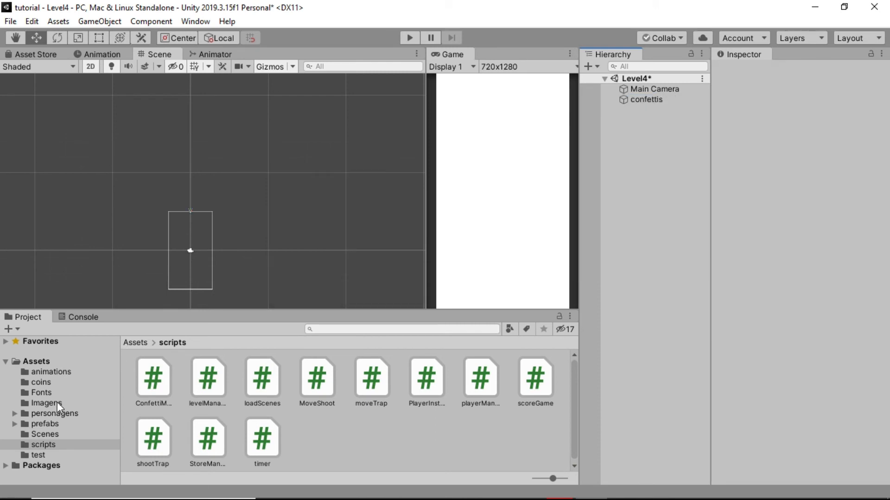
Step: Create a prefab of the confettis object in the prefabs folder, and delete the object from the Level4 scene
left_click(47, 424)
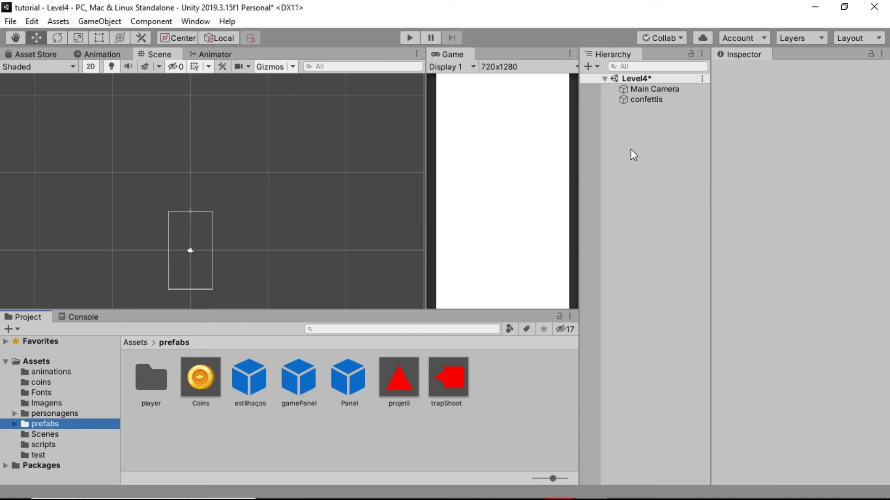
left_click_drag(633, 99, 510, 380)
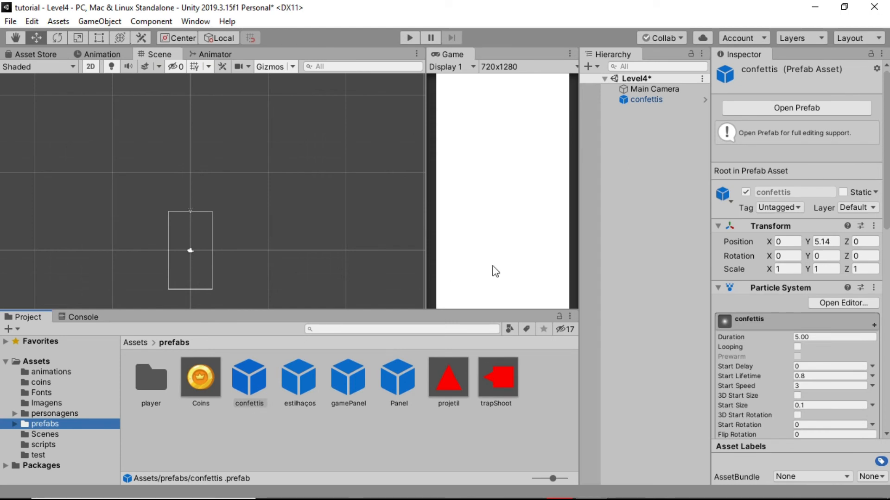
left_click(642, 100)
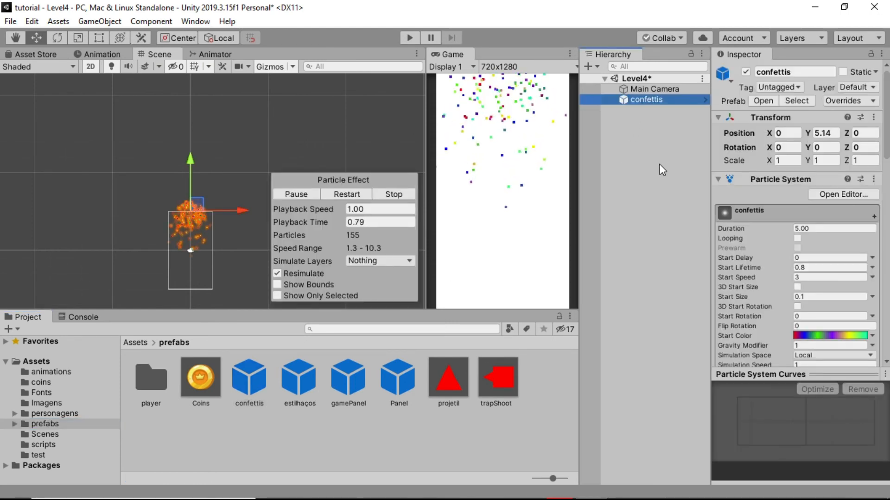
key("Delete")
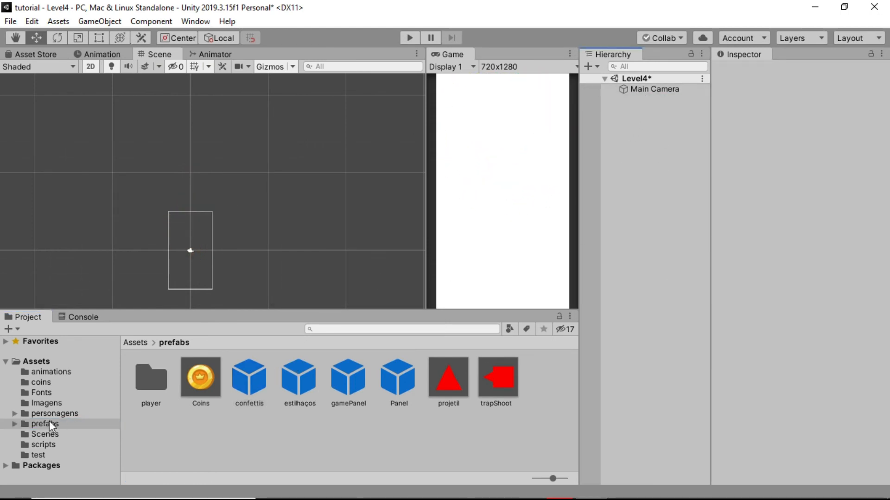
Step: Open the Level1 scene, saving the changes to Level4, and add the confettis prefab to Level1
left_click(46, 435)
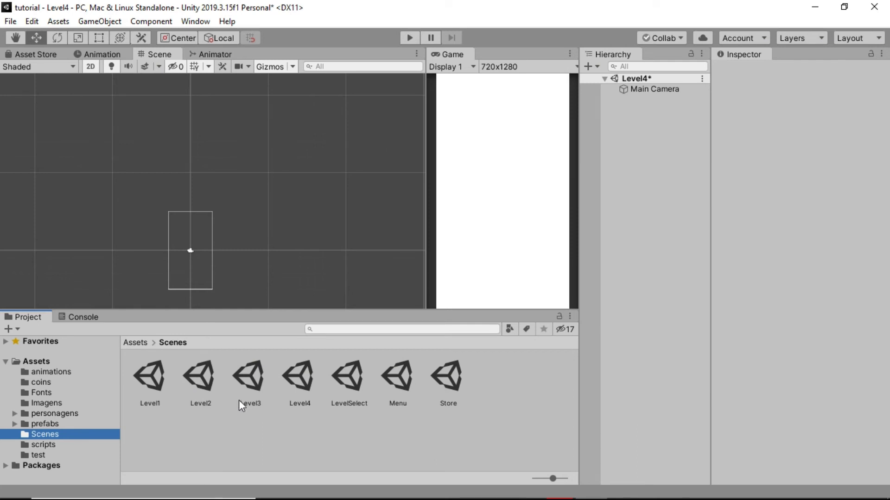
double_click(157, 379)
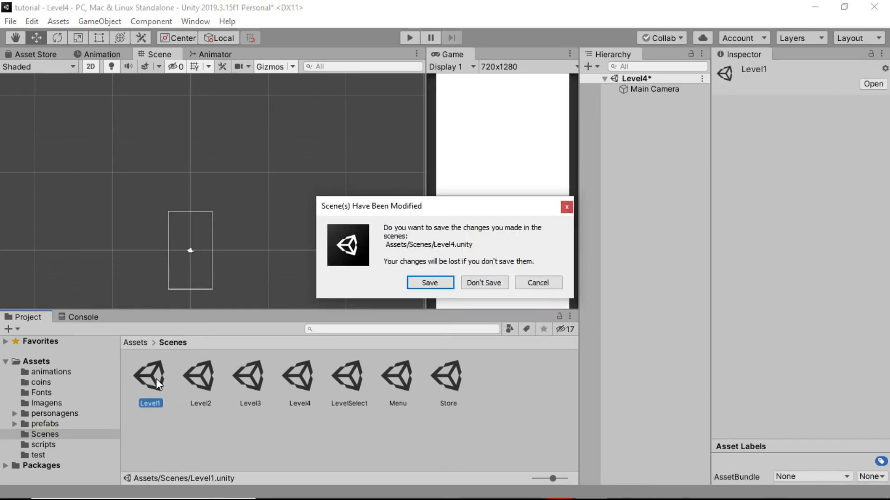
left_click(426, 284)
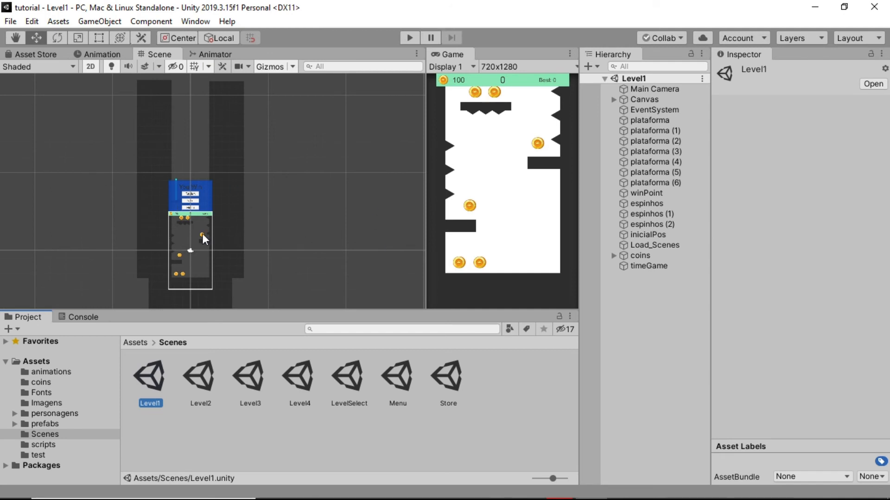
left_click(39, 424)
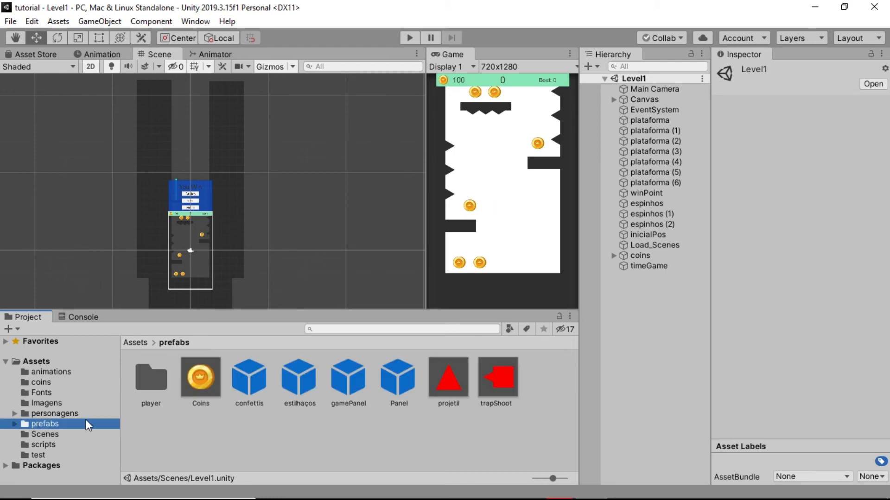
left_click_drag(249, 377, 668, 289)
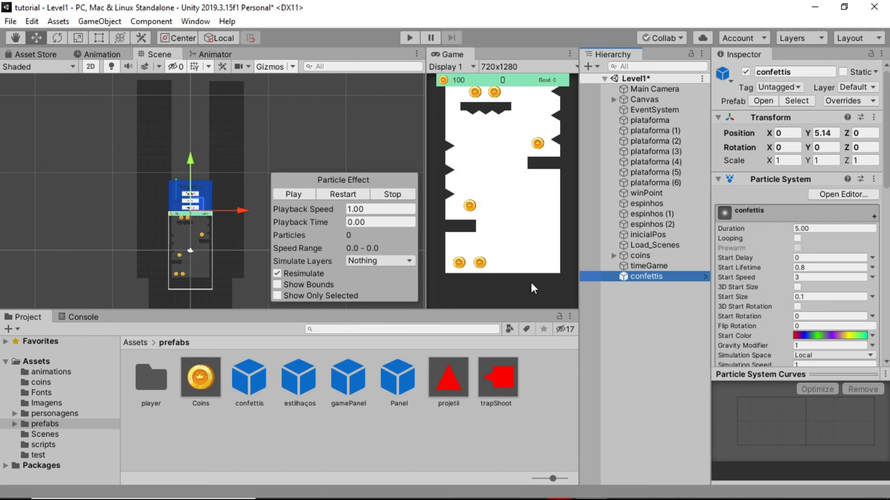
Step: Compare with the Canvas's Order in Layer, and edit the confettis prefab's Renderer Order in Layer so the particles draw in front of the Canvas
left_click(638, 100)
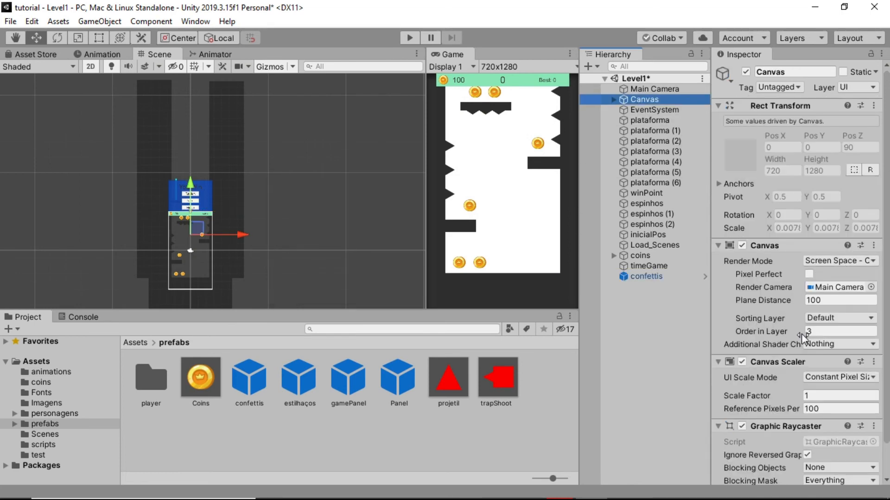
left_click(813, 331)
left_click(640, 278)
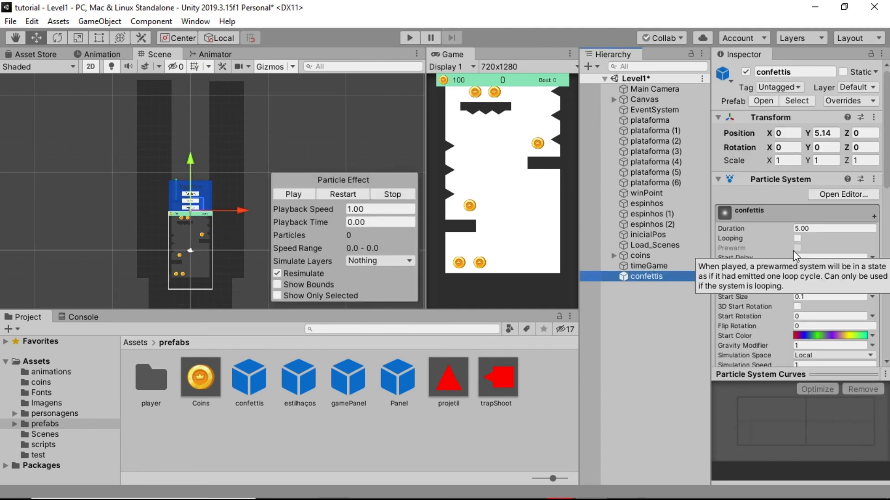
scroll(775, 263, "down", 5)
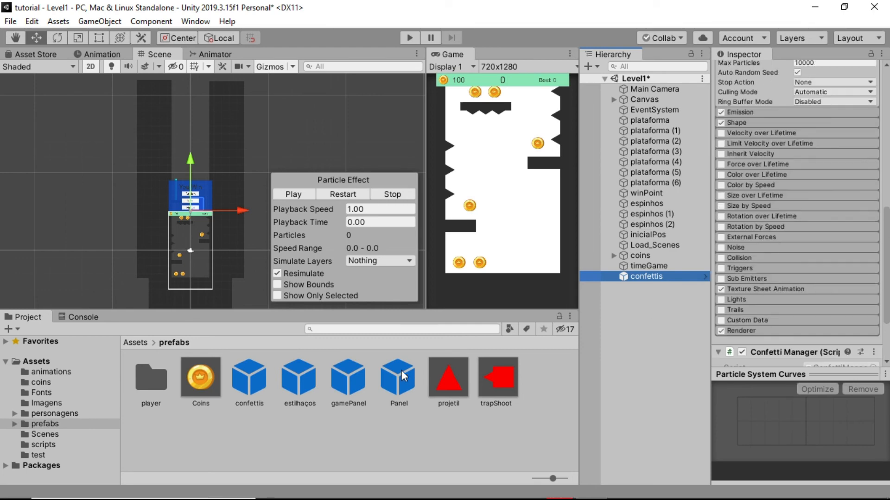
left_click(247, 387)
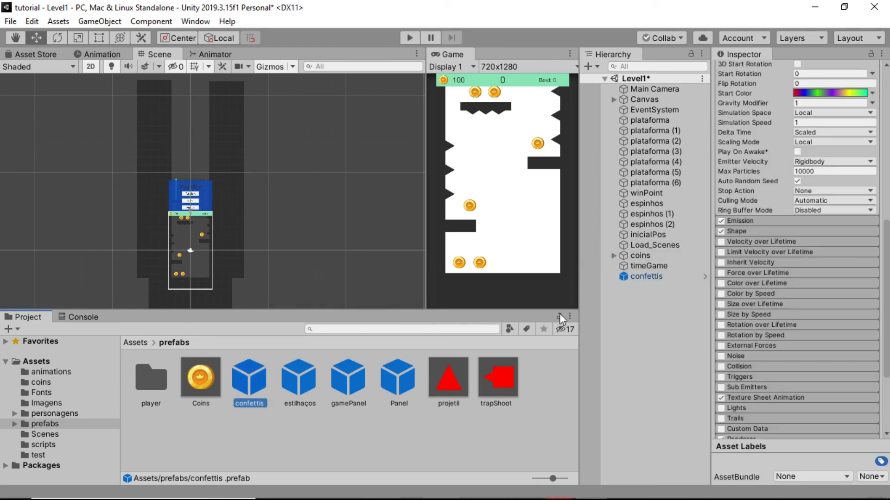
scroll(809, 188, "up", 8)
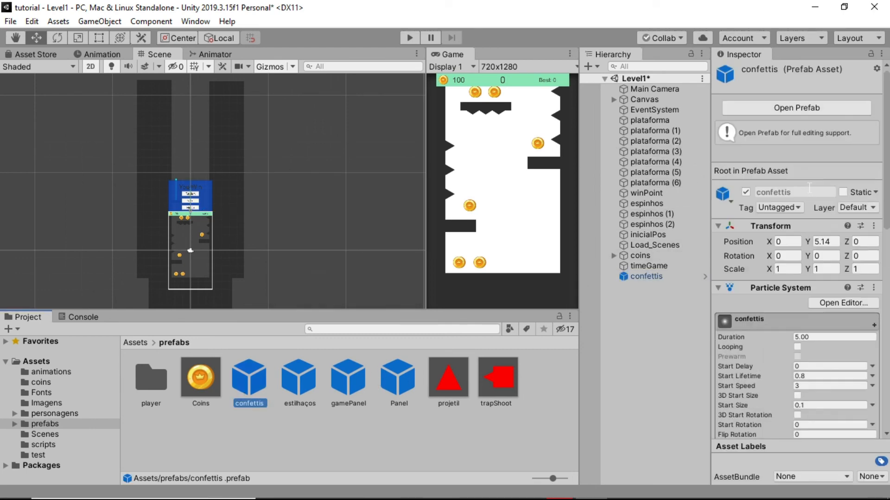
left_click(806, 111)
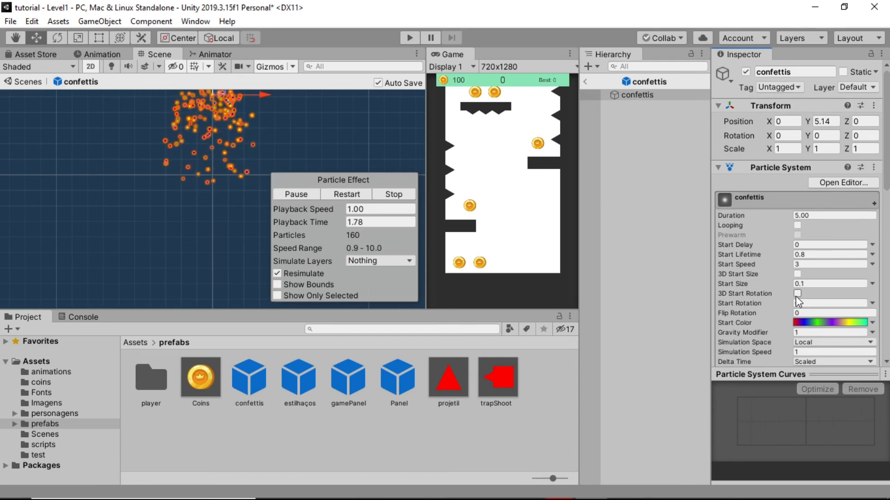
scroll(796, 296, "down", 10)
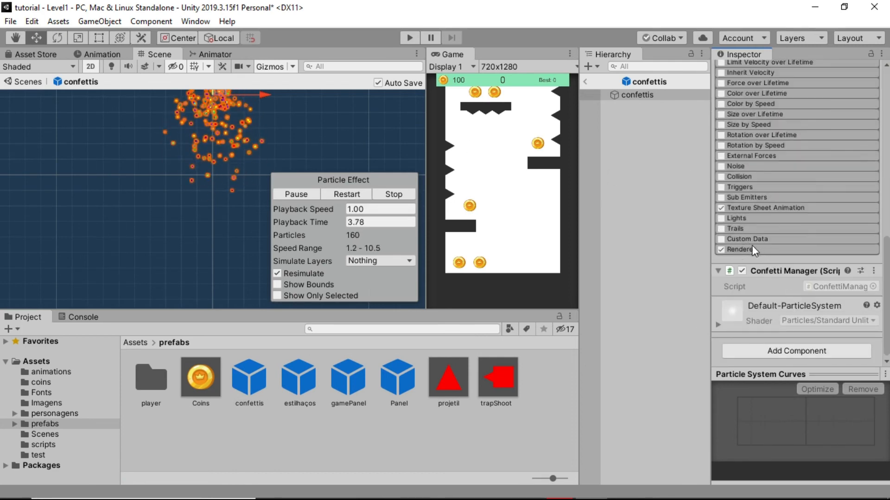
left_click(740, 249)
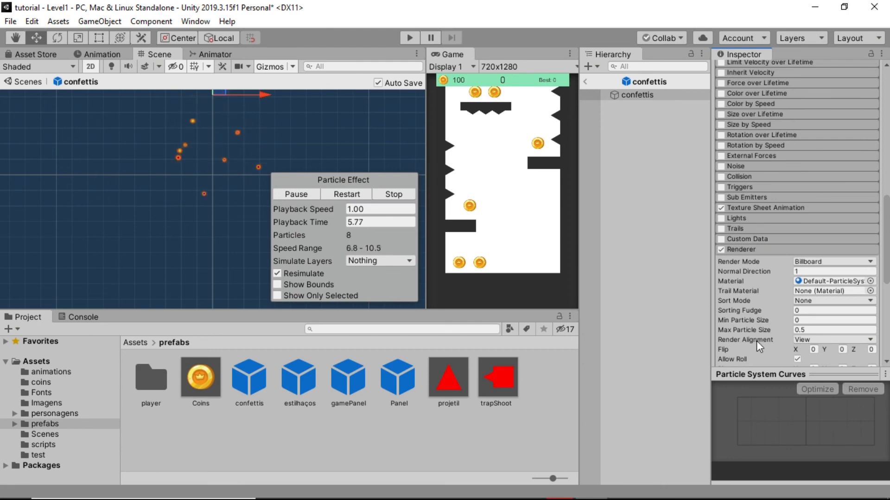
scroll(797, 296, "down", 8)
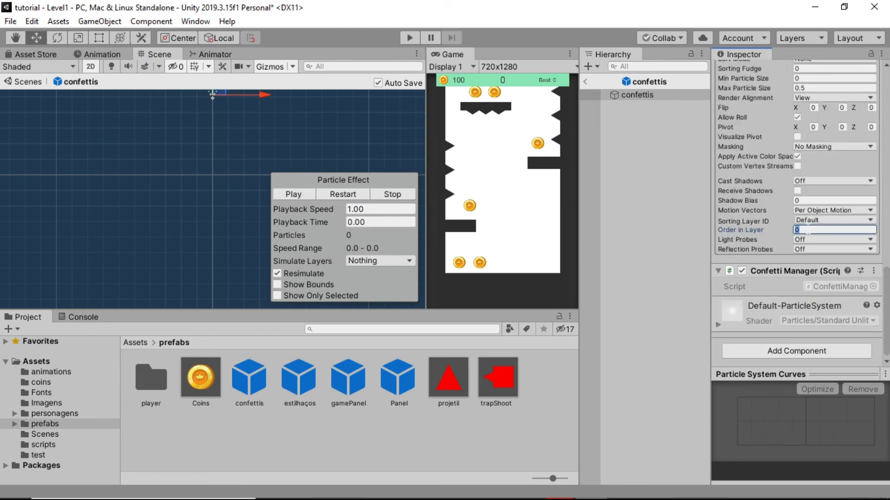
left_click(639, 149)
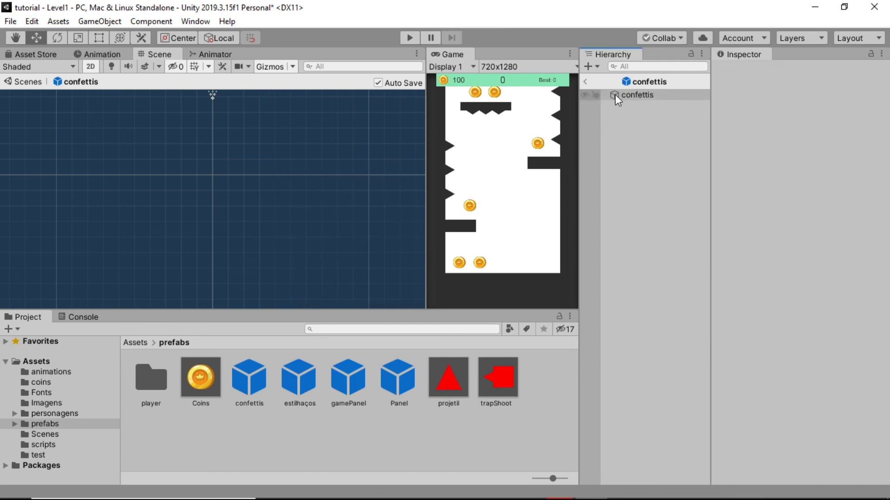
left_click(583, 84)
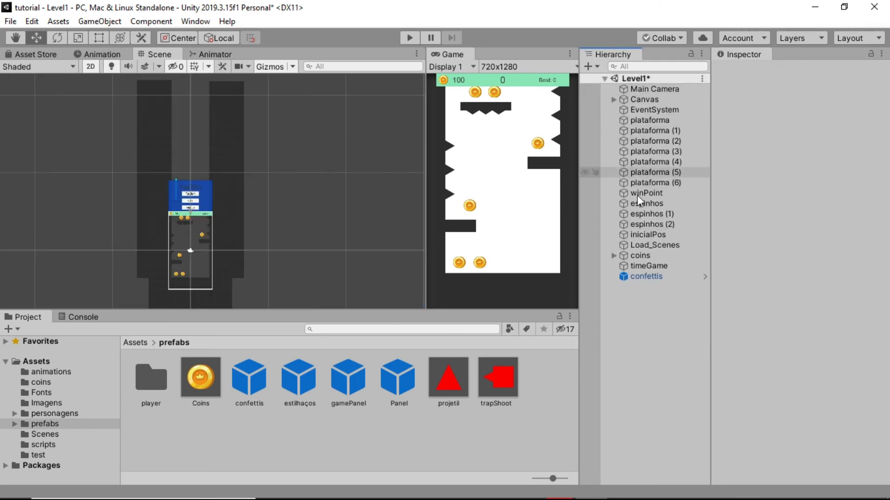
Step: Play-test Level1, guiding the player up the platforms to the win point to check the confetti
left_click(647, 276)
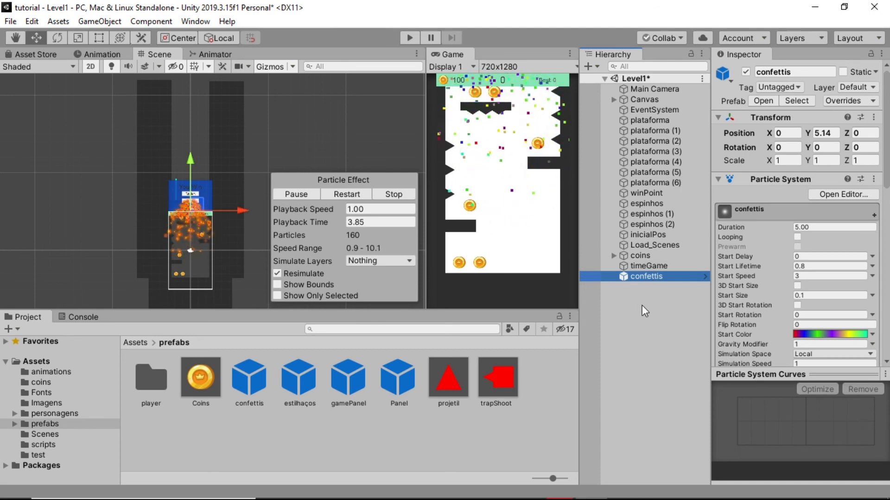
left_click(409, 38)
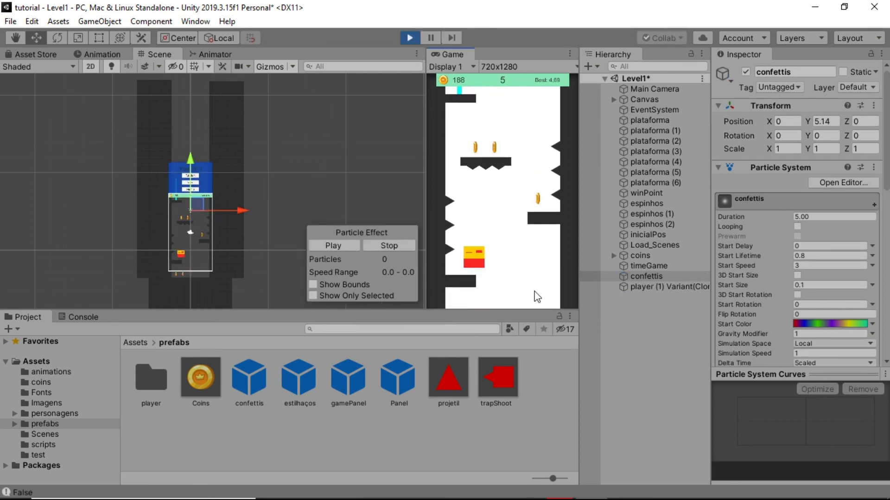
key("Right")
key("space")
key("Left")
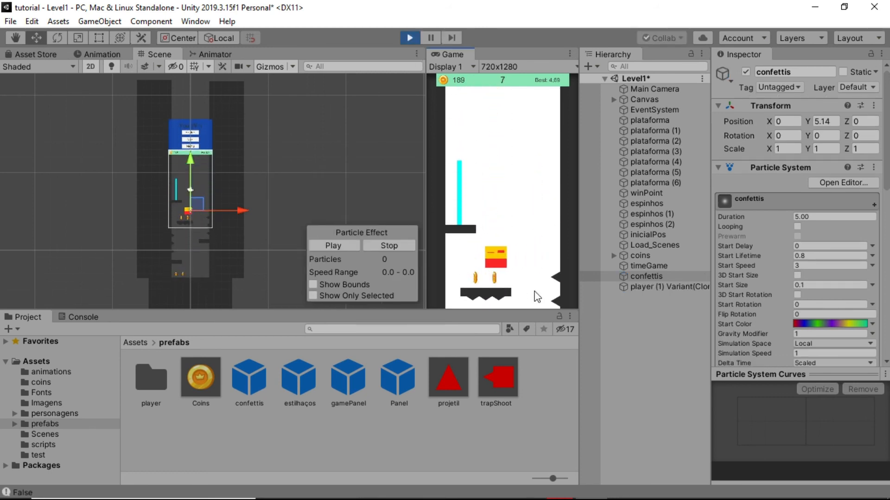
key("space")
key("Left")
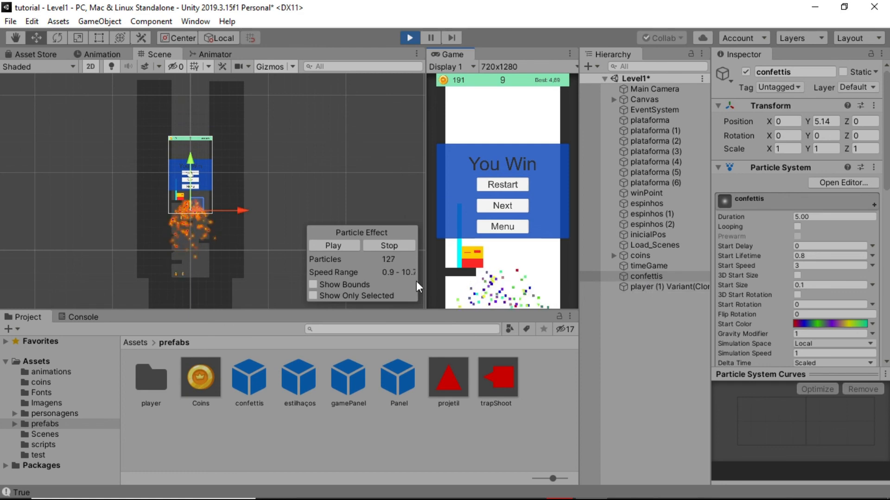
Step: Raise the confettis object during the test to find a suitable height, and set its Y position to 15.67 in the stopped Level1 scene
left_click_drag(188, 160, 188, 79)
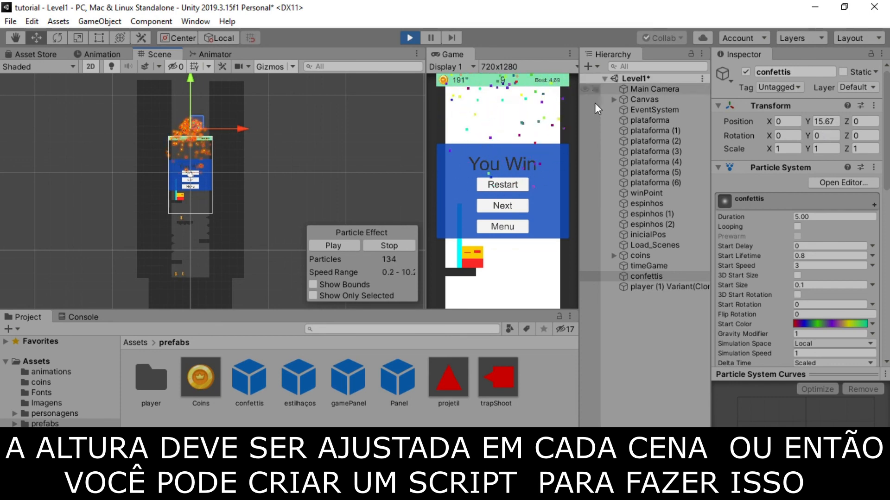
left_click(410, 38)
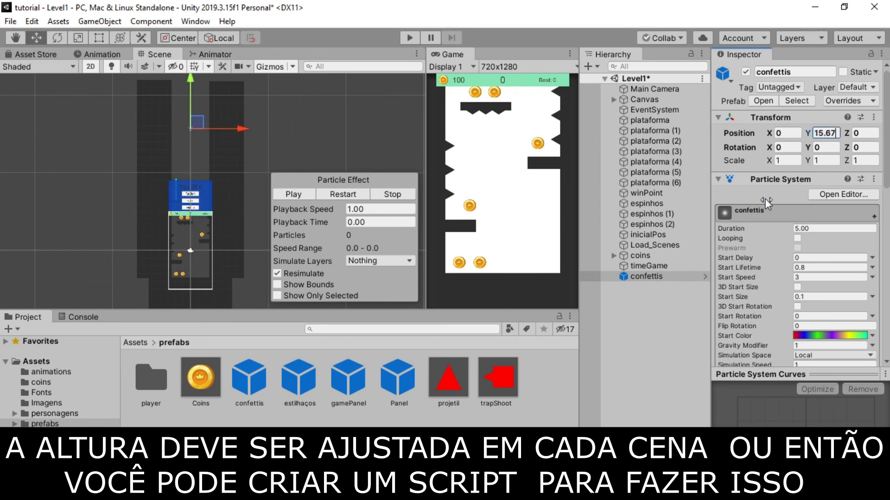
left_click(652, 320)
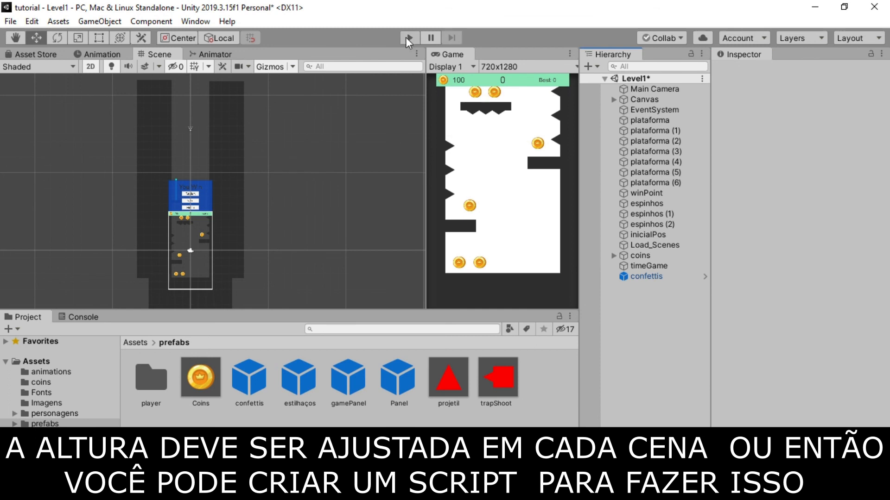
Step: Play-test Level1 again with the confettis object at its new height
left_click(406, 38)
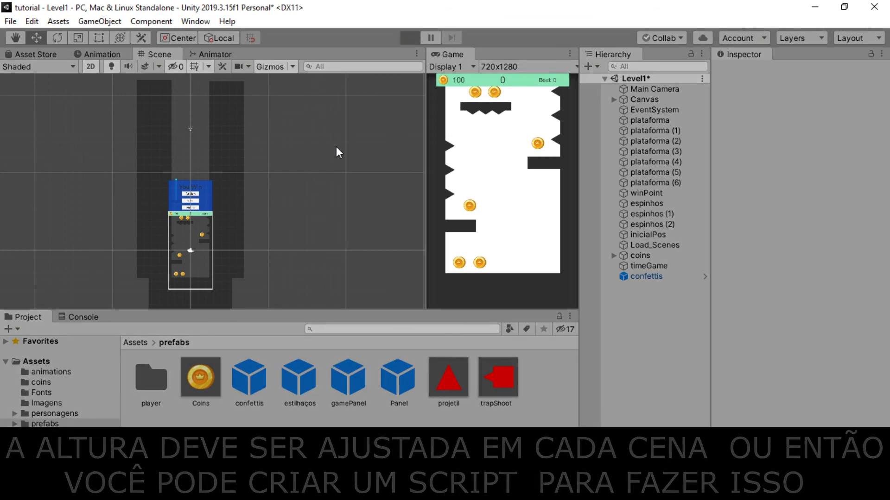